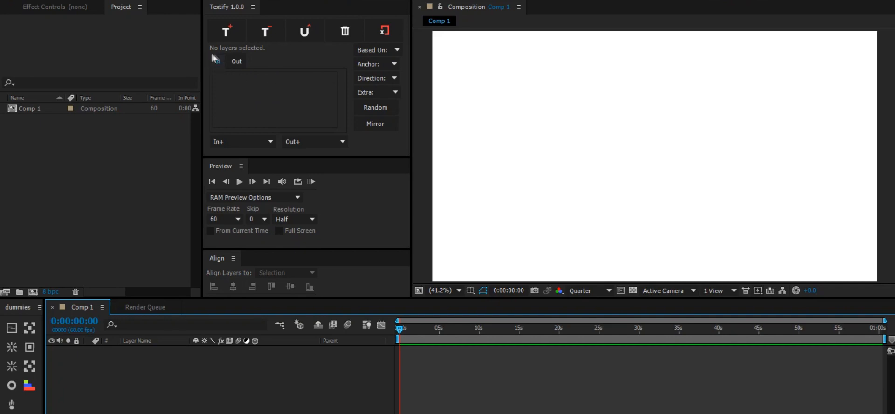
- Examine the animatable properties Textify offers for the In and Out animations
click(236, 62)
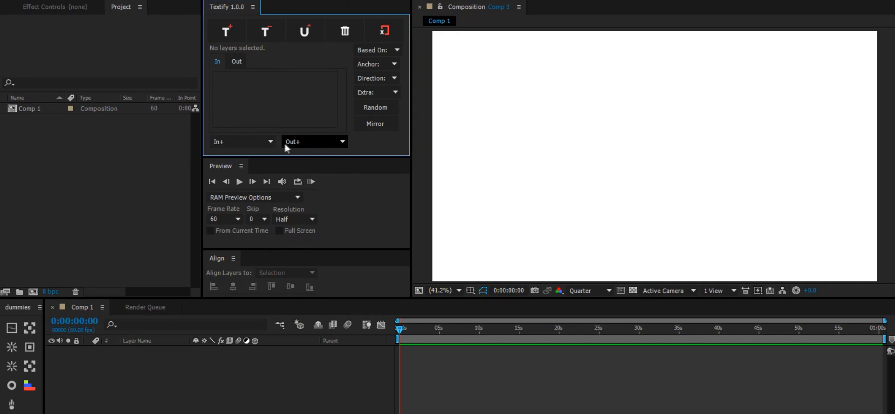
click(257, 143)
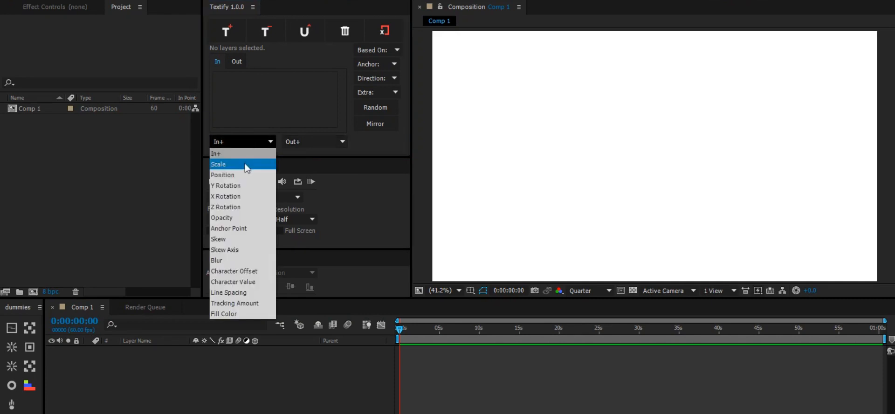
click(308, 144)
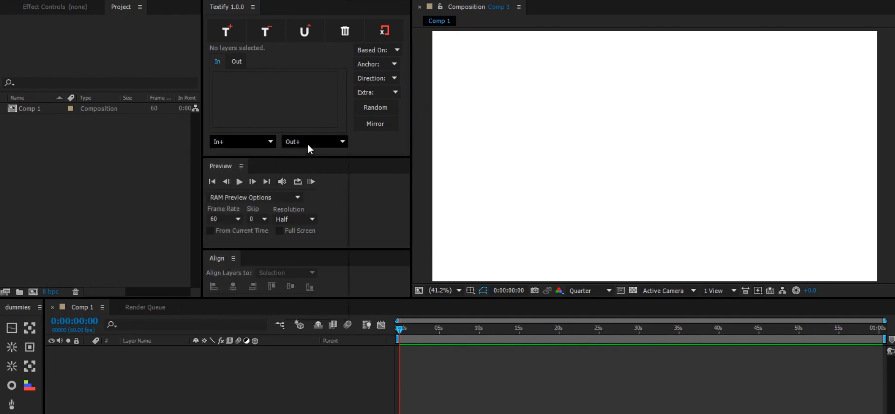
click(306, 145)
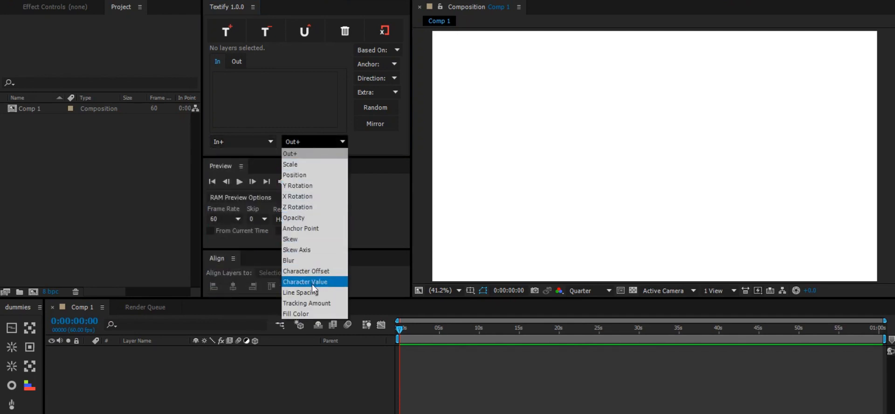
click(308, 121)
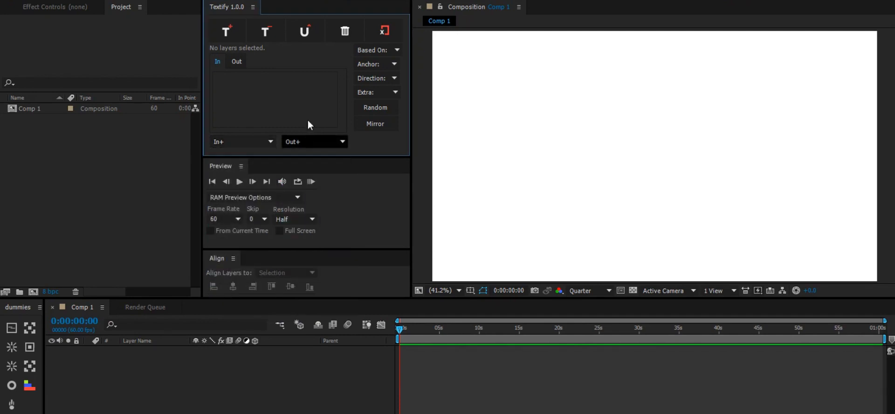
- Examine Textify's Based On, Anchor, Direction and Extra options, along with the Random and Mirror functions
click(368, 49)
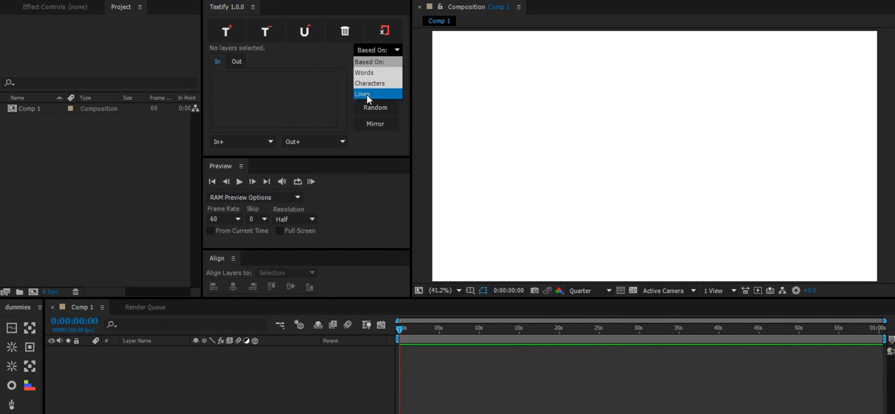
click(367, 142)
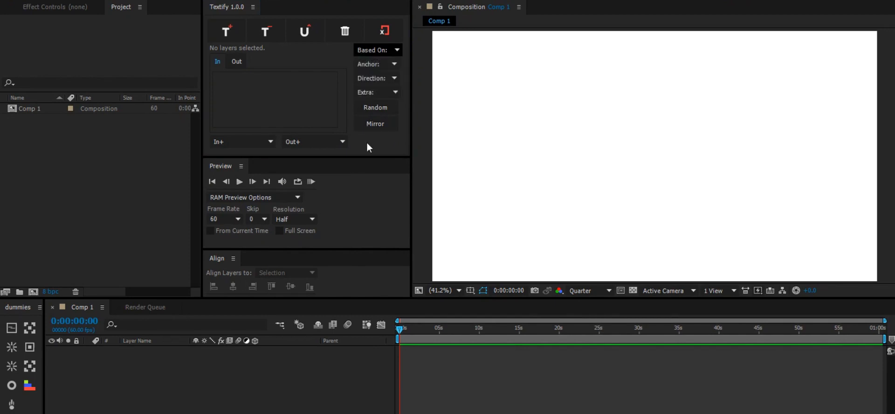
click(379, 64)
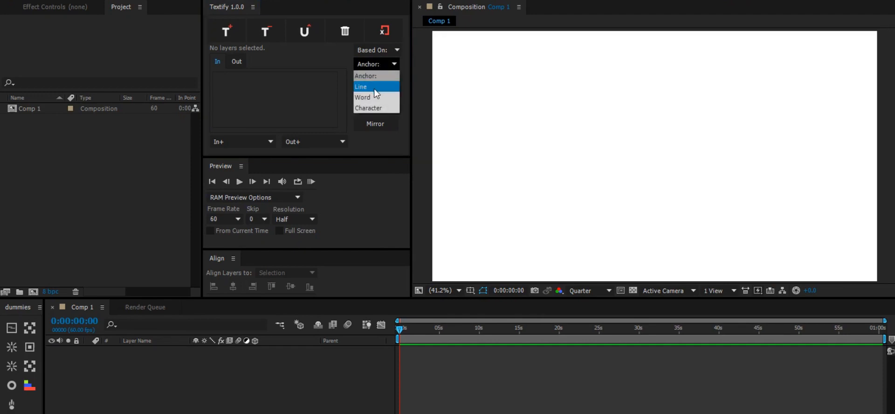
click(376, 146)
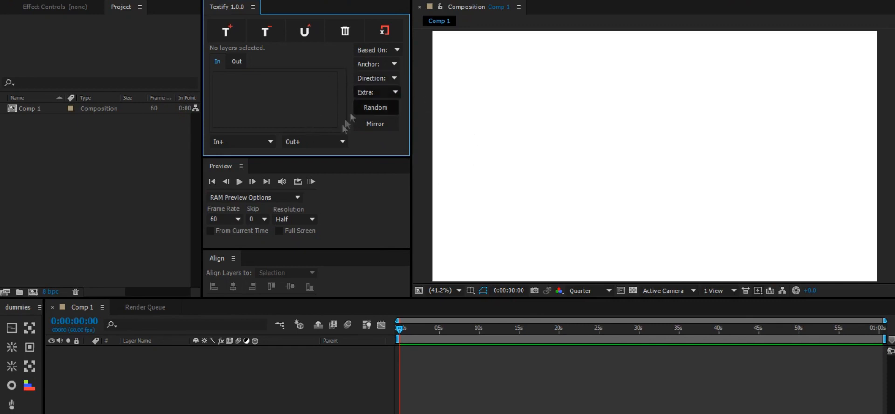
click(390, 80)
click(379, 143)
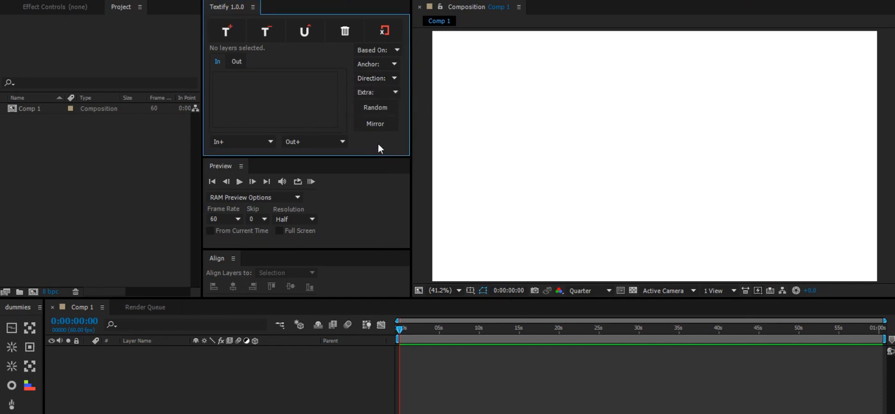
click(380, 93)
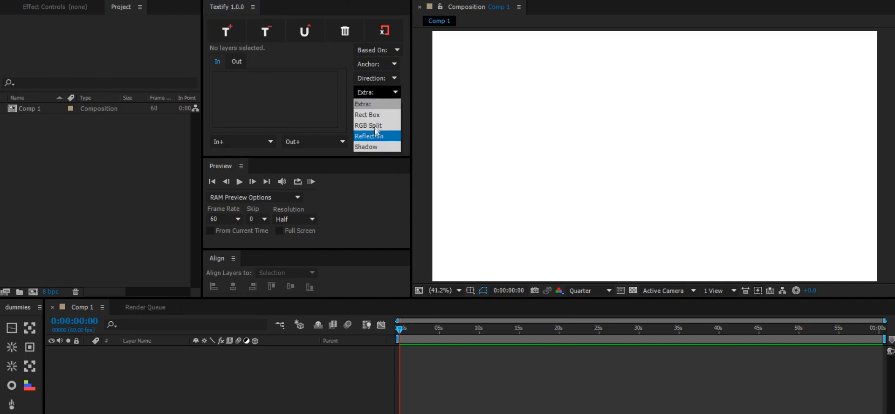
click(341, 117)
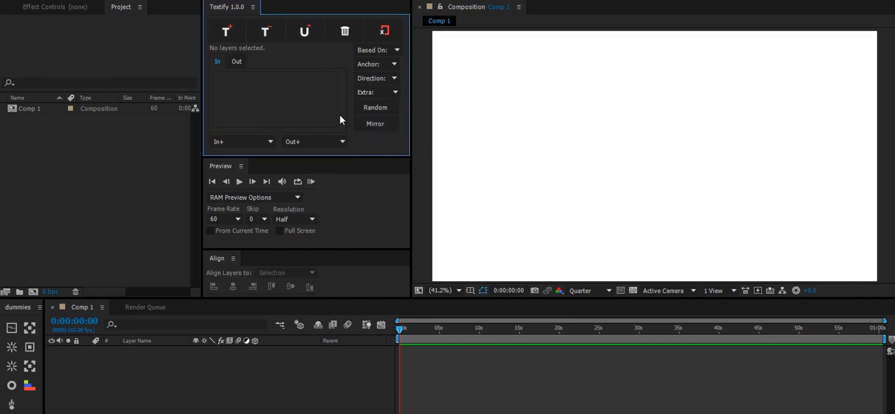
click(371, 110)
click(383, 131)
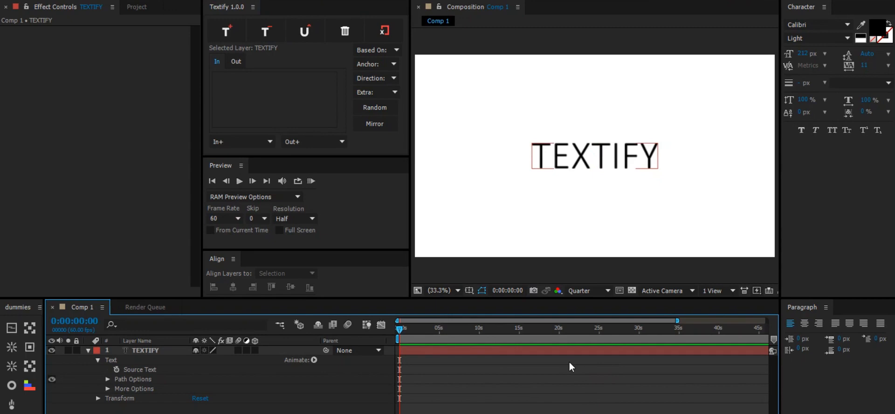
- Apply Textify to the TEXTIFY text layer, add Position to its In animation, and check the In and Out property lists
click(163, 352)
click(240, 31)
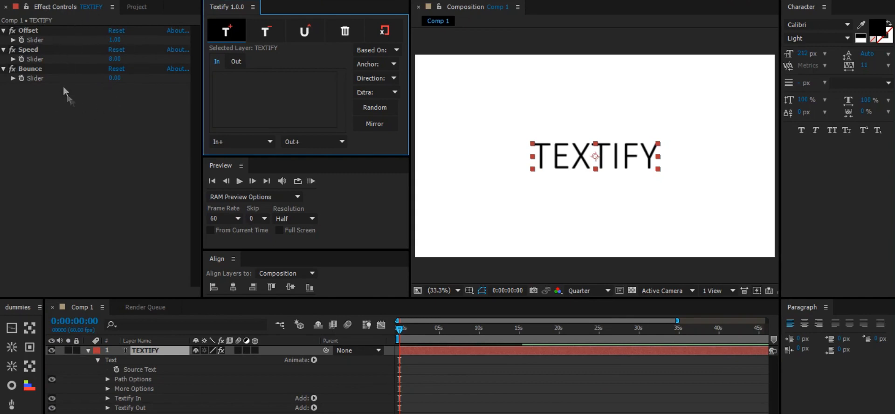
click(274, 141)
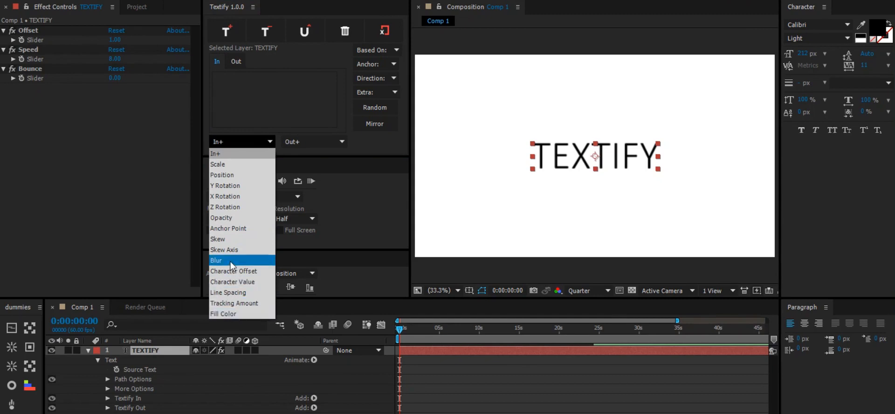
click(229, 178)
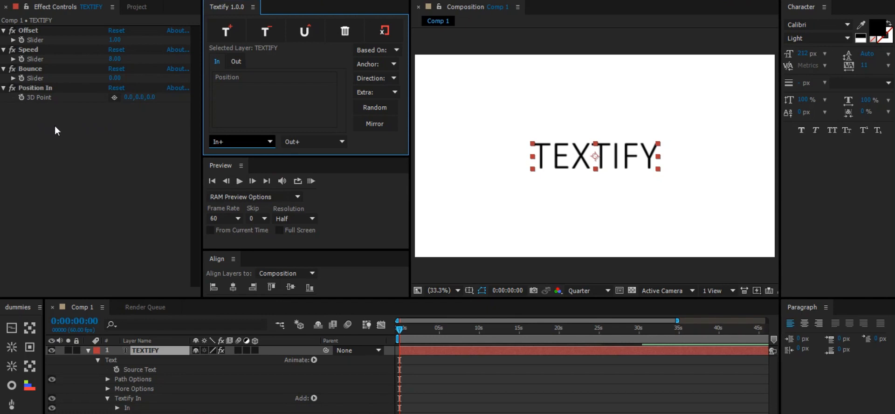
click(232, 77)
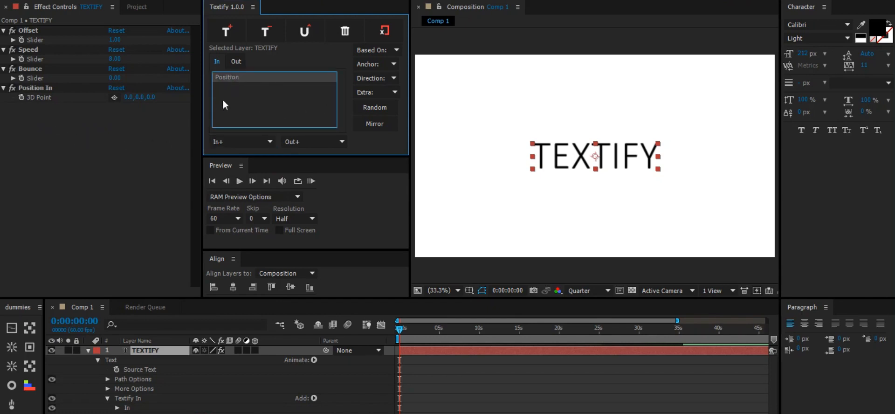
click(236, 63)
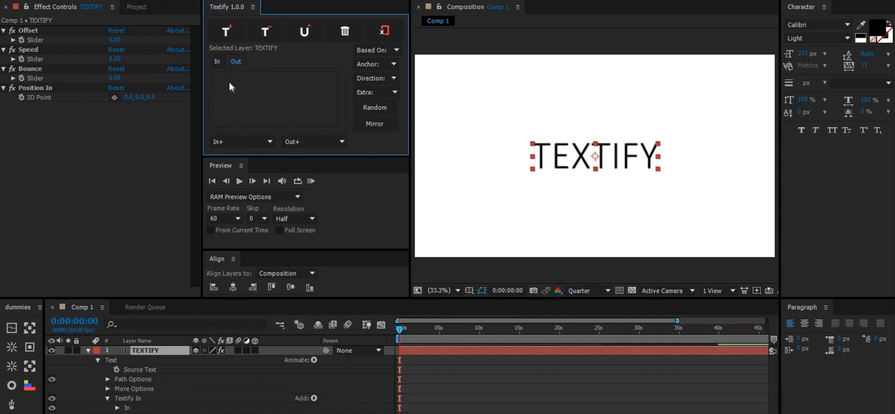
click(219, 63)
click(228, 114)
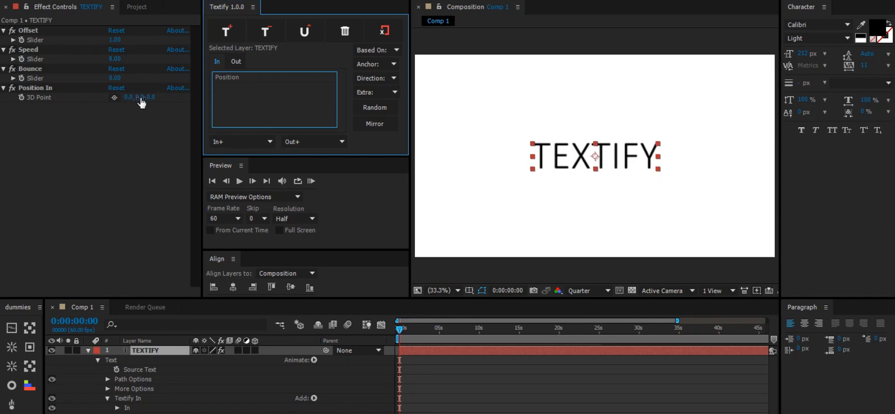
- Set the Y value of Position In to 626 and scrub through the text's entrance
drag(143, 104, 459, 367)
click(407, 338)
mouse_move(399, 329)
mouse_down()
mouse_move(412, 331)
mouse_move(388, 331)
mouse_up()
- Add Scale to the TEXTIFY layer's In animation and set its X and Y values to 0
click(152, 351)
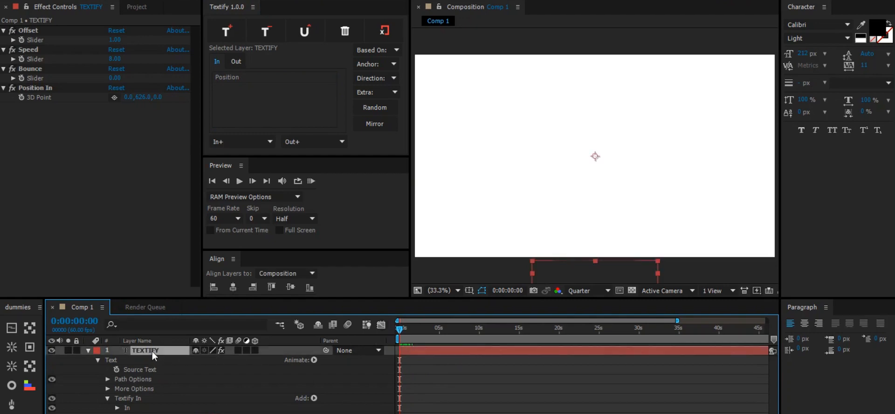
click(231, 136)
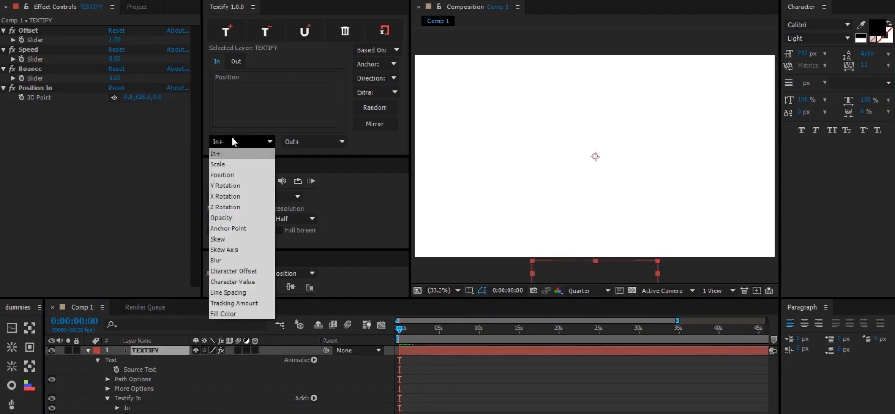
click(220, 164)
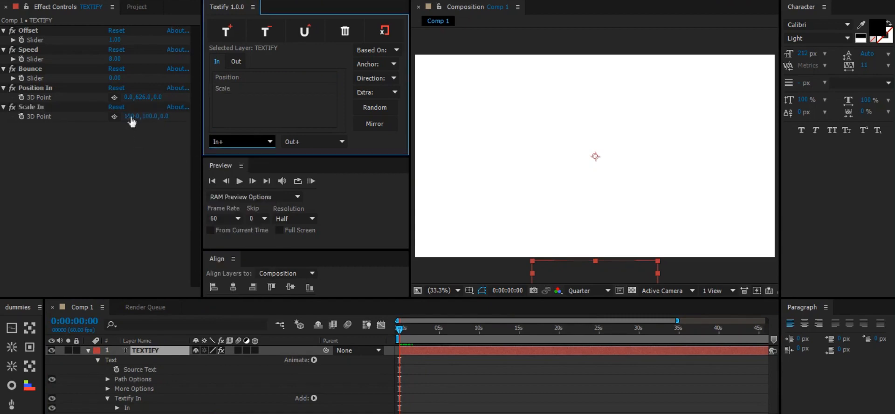
click(132, 118)
text(0)
key(Return)
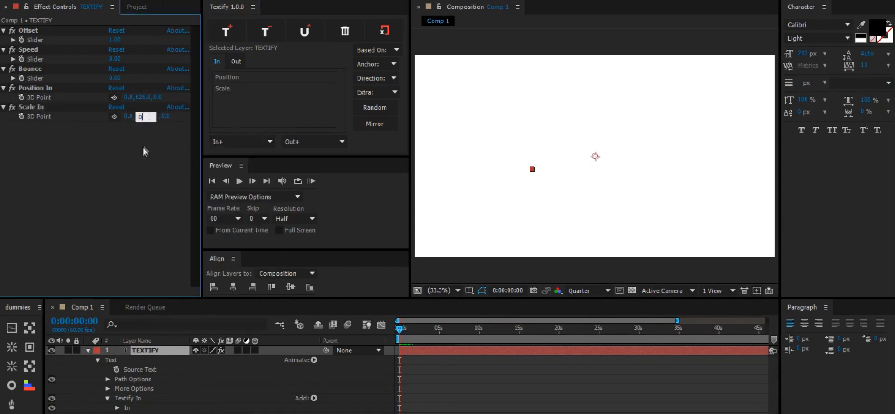
- Preview the combined position and scale entrance from the start of the composition
click(408, 350)
mouse_move(401, 329)
mouse_down()
mouse_move(410, 330)
mouse_move(390, 325)
mouse_up()
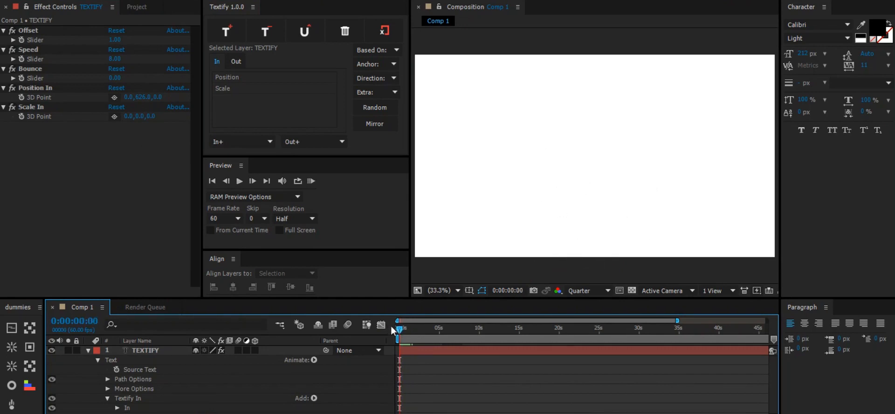
key(space)
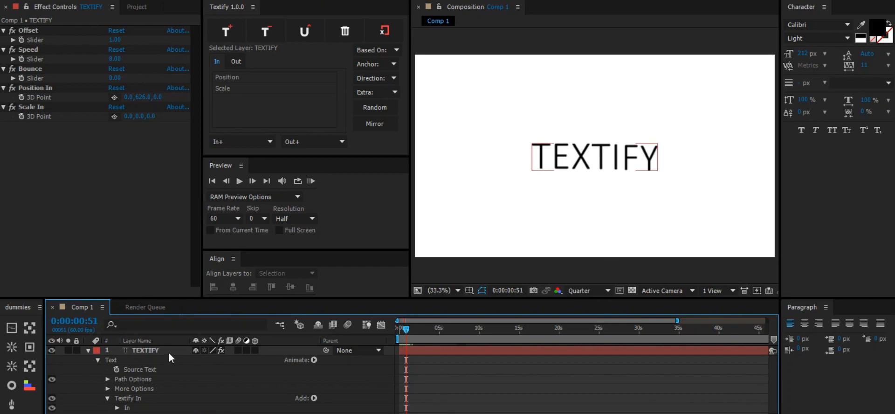
- Add Z Rotation to the TEXTIFY layer's In animation and set its angle to 45°
click(169, 352)
click(240, 142)
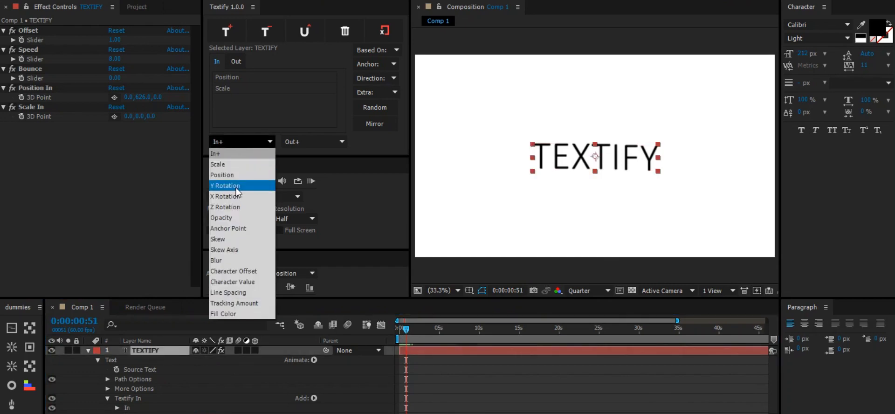
click(237, 207)
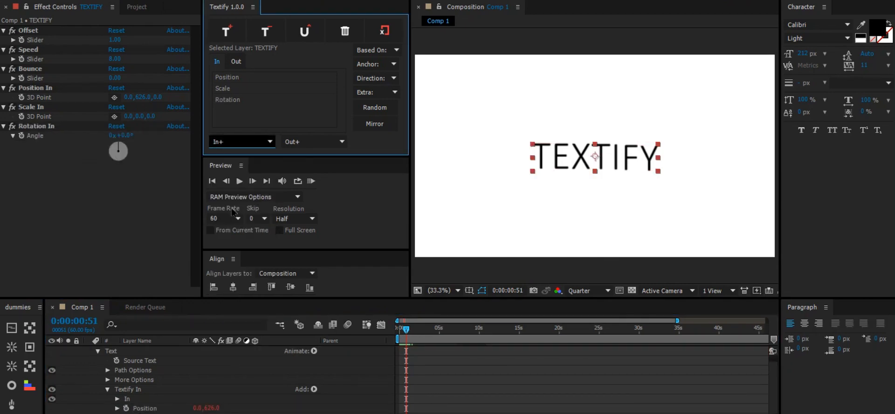
click(128, 136)
text(45)
key(Return)
- Scrub through the opening of the timeline to review the entrance with rotation, stopping at frame 20
click(469, 359)
mouse_move(405, 329)
mouse_down()
mouse_move(413, 329)
mouse_move(396, 330)
mouse_move(410, 331)
mouse_up()
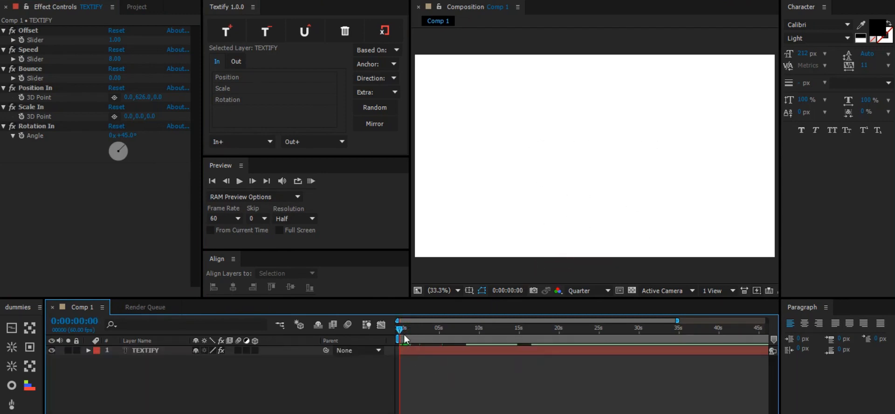
drag(398, 331, 411, 329)
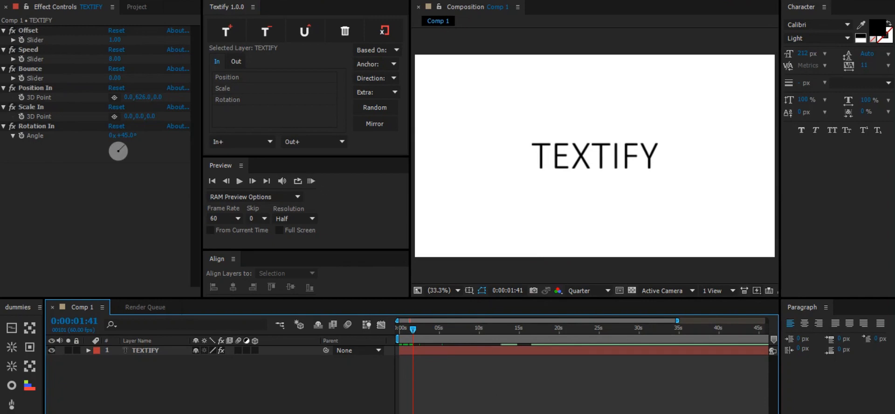
scroll(415, 332, up, 2)
drag(417, 333, 404, 334)
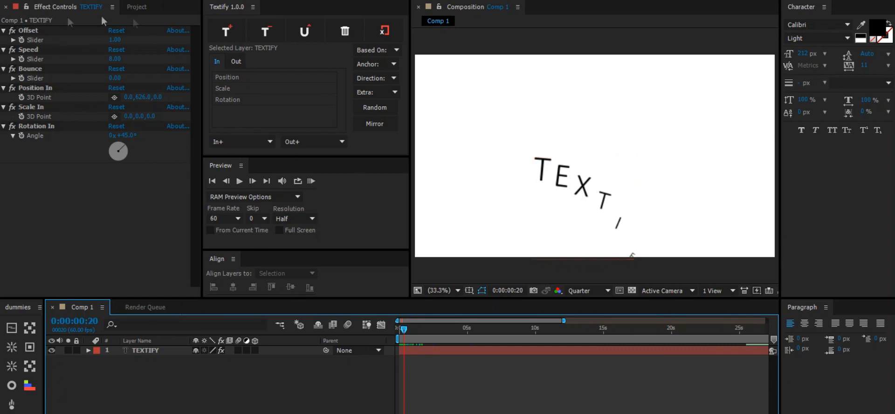
- Set the Offset slider to 0.4 and play the text animation from the start
click(116, 40)
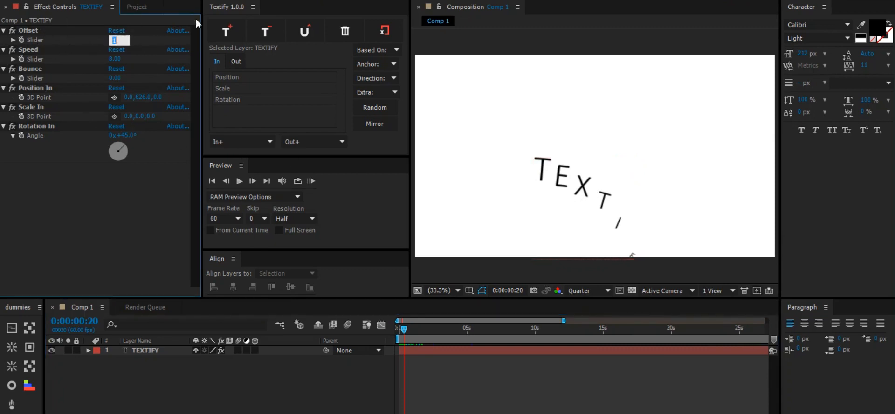
text(.4)
key(Return)
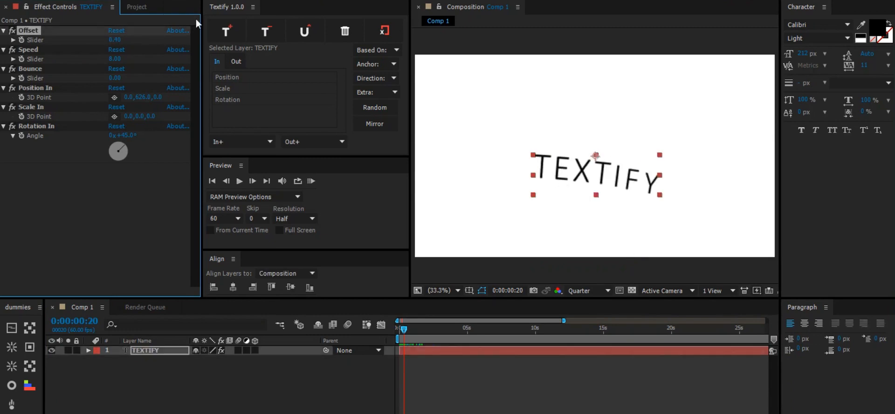
click(480, 382)
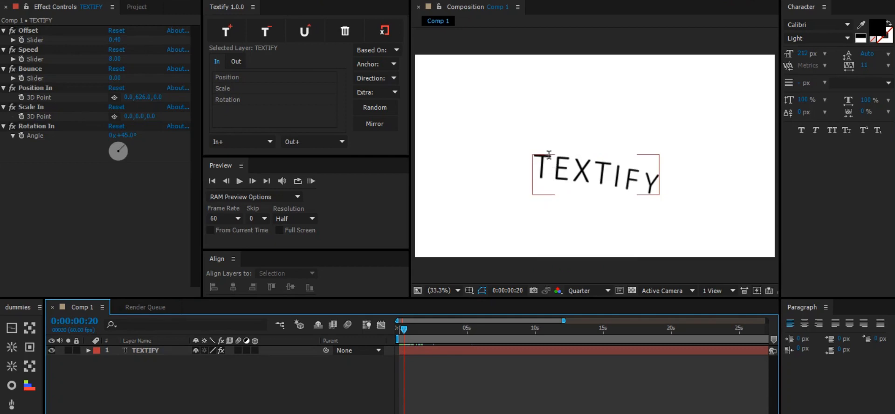
drag(404, 330, 394, 330)
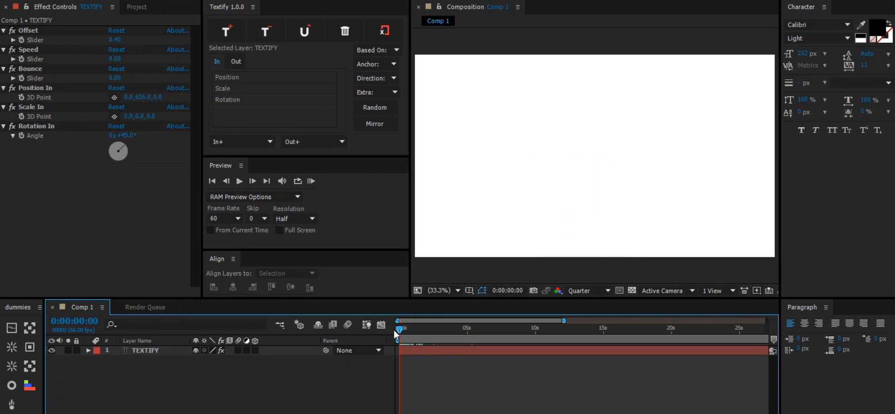
key(space)
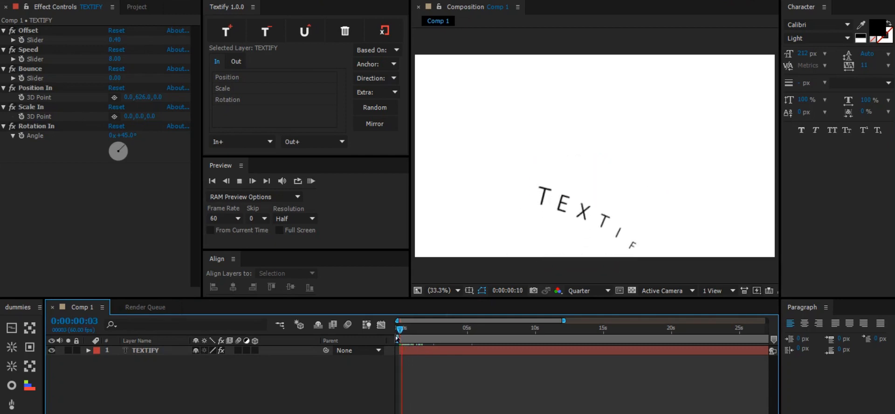
- Stop the preview, return to the start, set the Offset slider to 5 and review the text entrance
key(space)
mouse_move(400, 331)
mouse_down()
mouse_move(410, 332)
mouse_move(397, 332)
mouse_up()
click(117, 40)
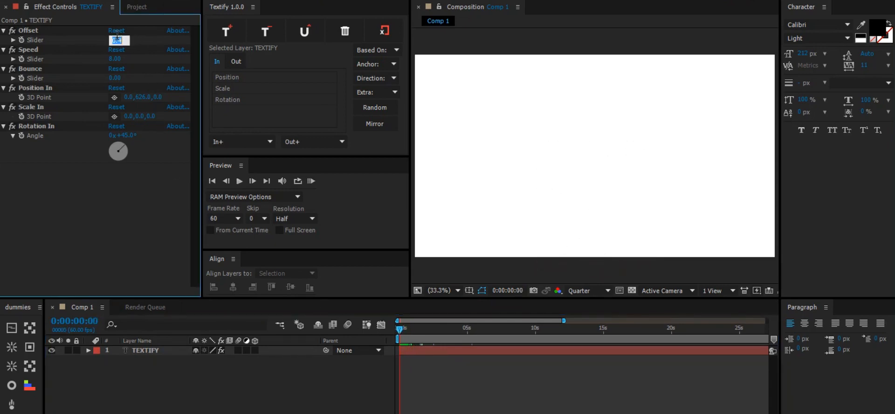
text(5)
key(Return)
click(418, 384)
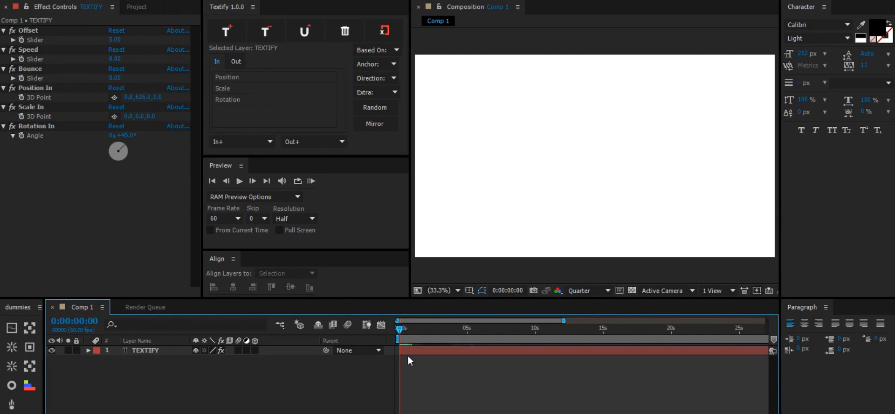
mouse_move(400, 334)
mouse_down()
mouse_move(438, 331)
mouse_move(398, 340)
mouse_up()
- Set the Offset slider to 1 and scrub through the entrance to 0:00:01:24
click(114, 40)
text(1)
key(Return)
click(469, 385)
drag(401, 334, 417, 334)
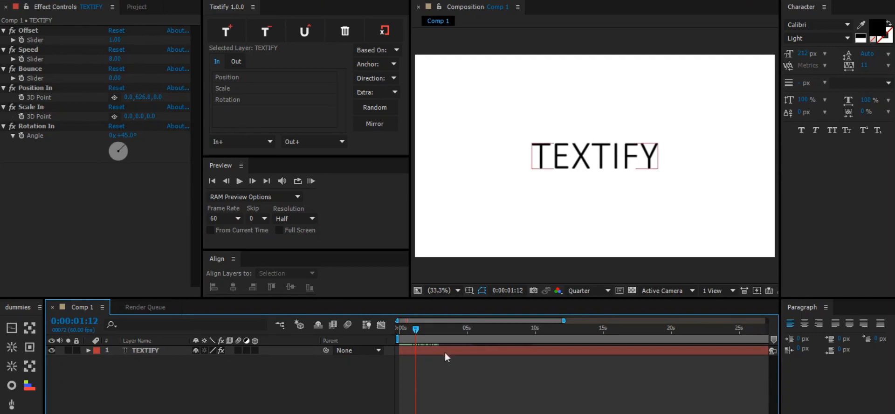
mouse_move(415, 334)
mouse_down()
mouse_move(398, 334)
mouse_move(419, 334)
mouse_up()
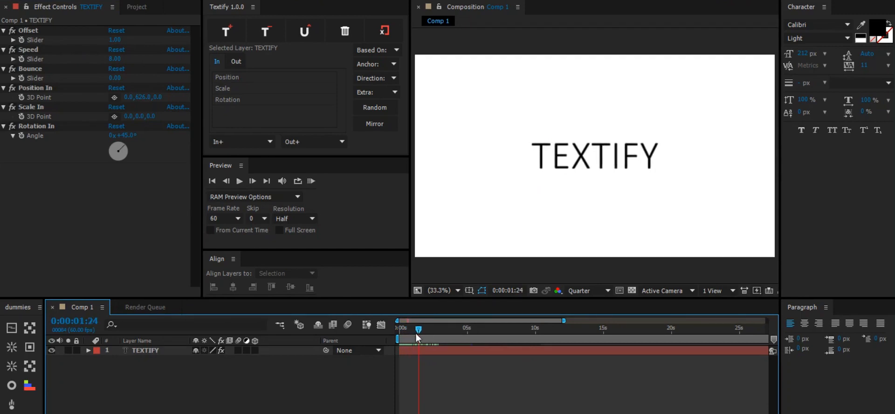
- Review the opening seconds of the entrance at the current Speed, stopping at 0:00:01:39
key(equal)
key(equal)
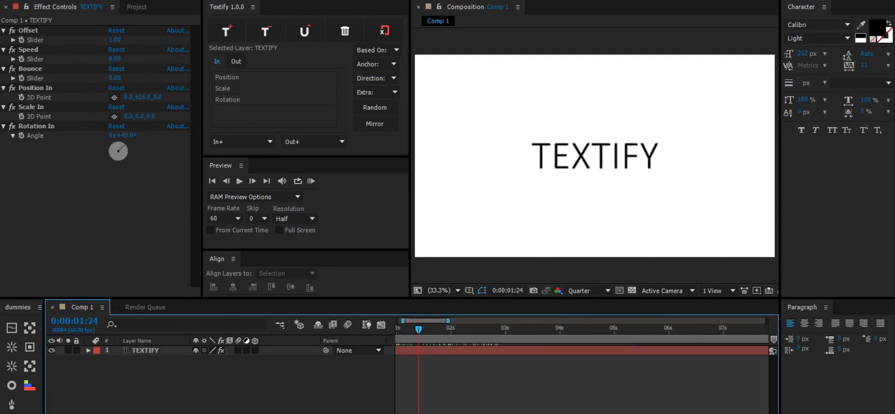
mouse_move(465, 331)
mouse_down()
mouse_move(446, 331)
mouse_move(453, 334)
mouse_up()
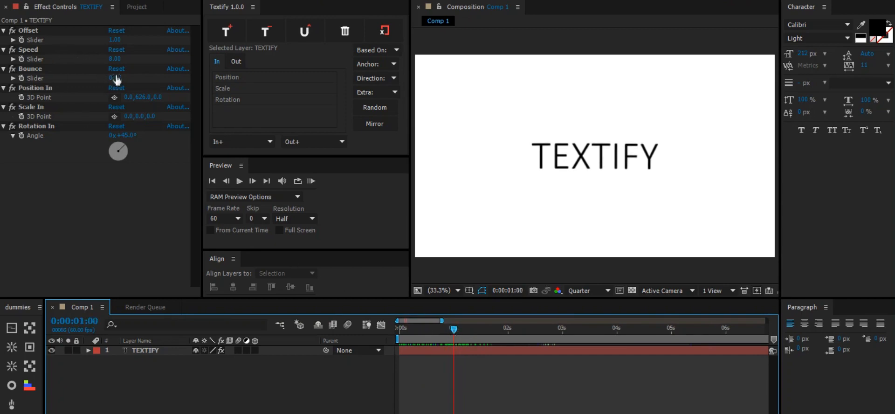
click(114, 59)
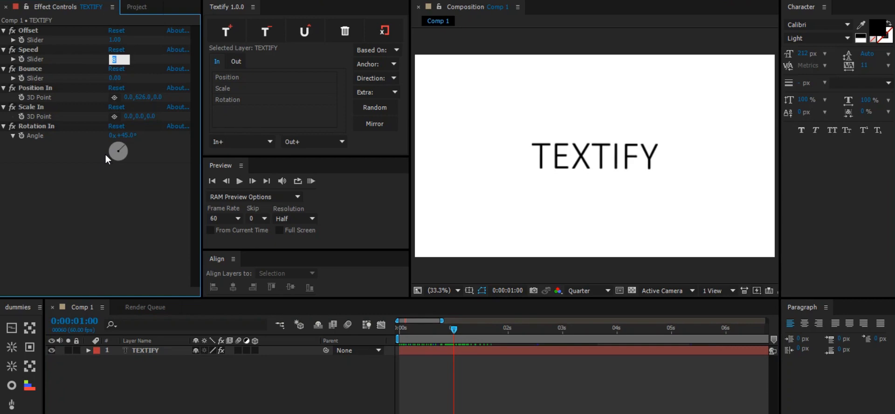
click(108, 240)
click(475, 391)
drag(427, 334, 489, 330)
- Set the Speed slider to 15 and scrub the entrance to 0:00:00:48
click(116, 59)
text(15)
key(Return)
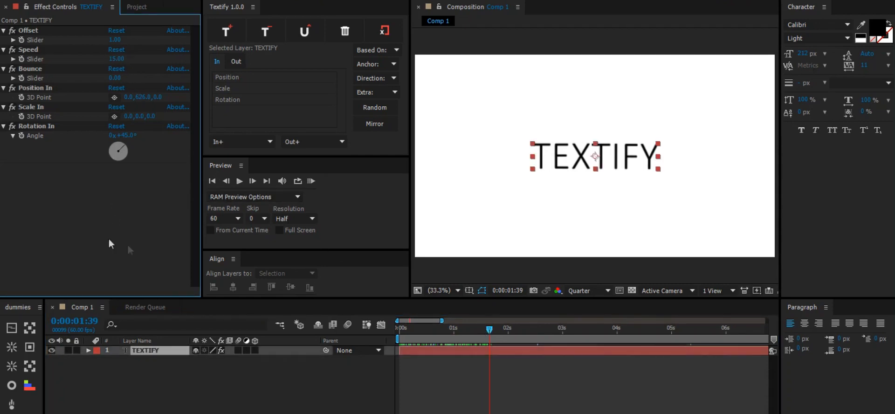
click(483, 376)
drag(408, 331, 443, 327)
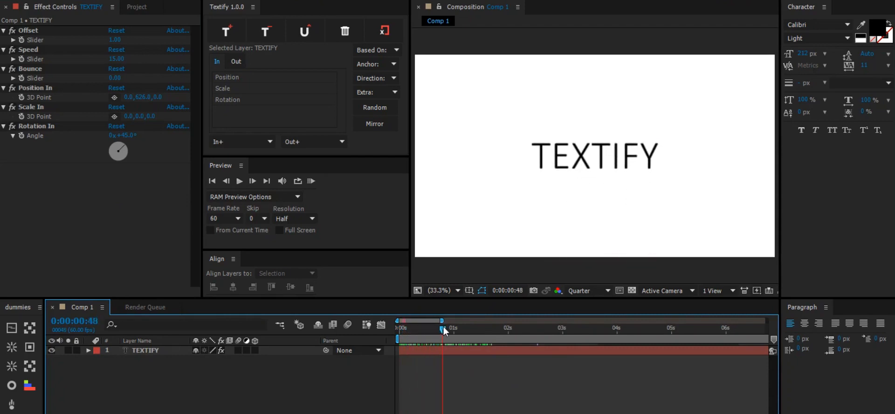
- Set the Speed slider back to 8 and the Bounce slider to 2
click(117, 59)
text(8)
key(Return)
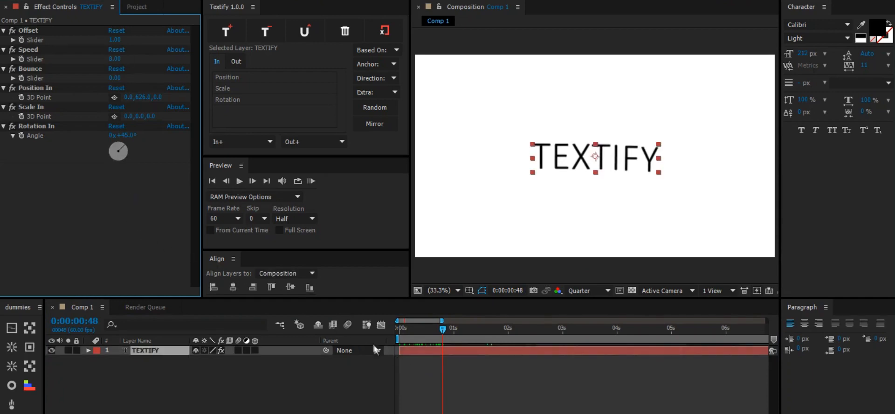
click(115, 78)
text(2)
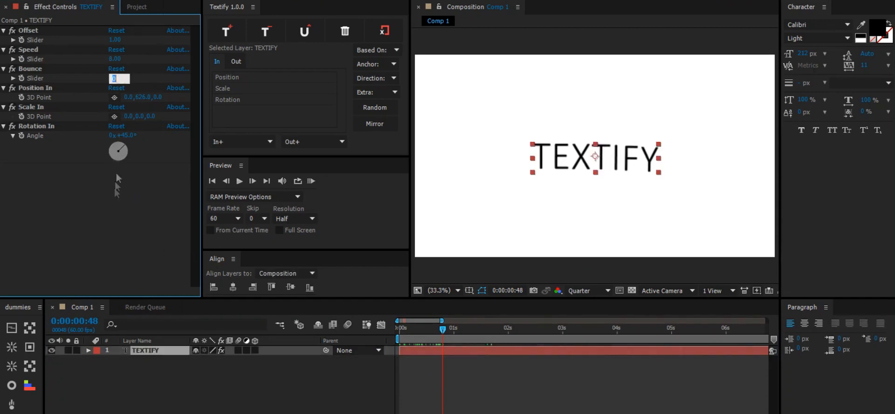
key(Return)
click(421, 361)
- Preview the bouncing text entrance from the start and return to frame 0
drag(421, 334, 391, 338)
key(space)
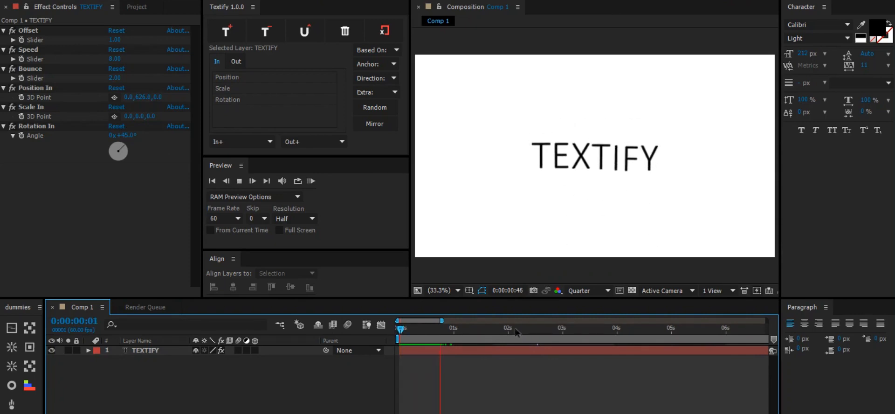
click(424, 331)
drag(424, 332, 400, 331)
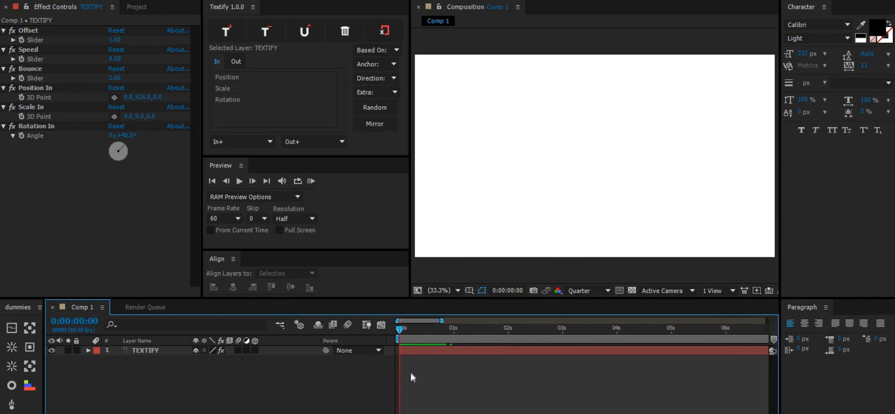
- Try moving the TEXTIFY layer's start to frame 12 and return it to the composition's beginning
click(408, 350)
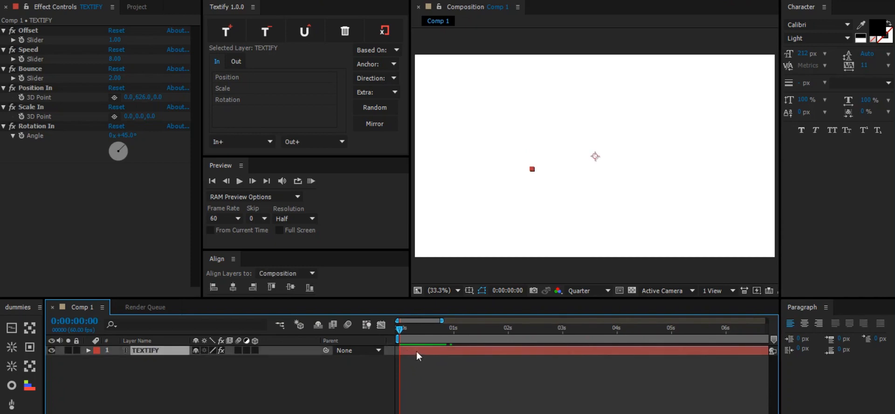
click(422, 366)
click(411, 328)
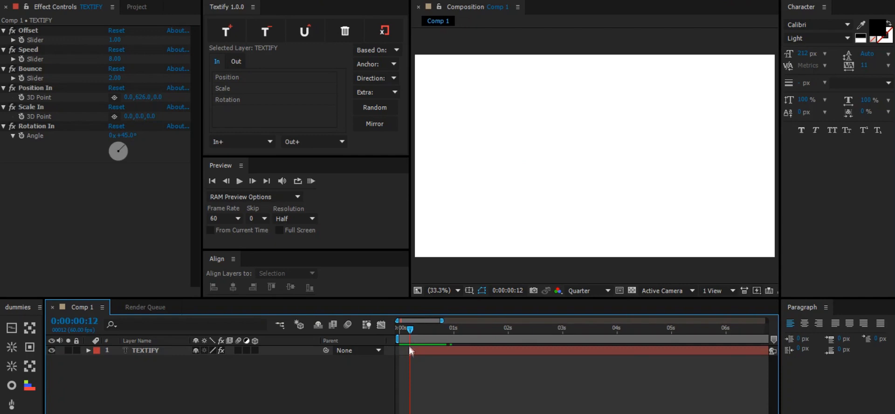
mouse_move(423, 351)
mouse_down()
mouse_move(468, 351)
mouse_move(459, 329)
mouse_move(486, 330)
mouse_move(471, 350)
mouse_move(418, 352)
mouse_up()
click(463, 360)
- Trim the end of the TEXTIFY layer to 0:00:03:14
click(455, 327)
drag(456, 333, 575, 331)
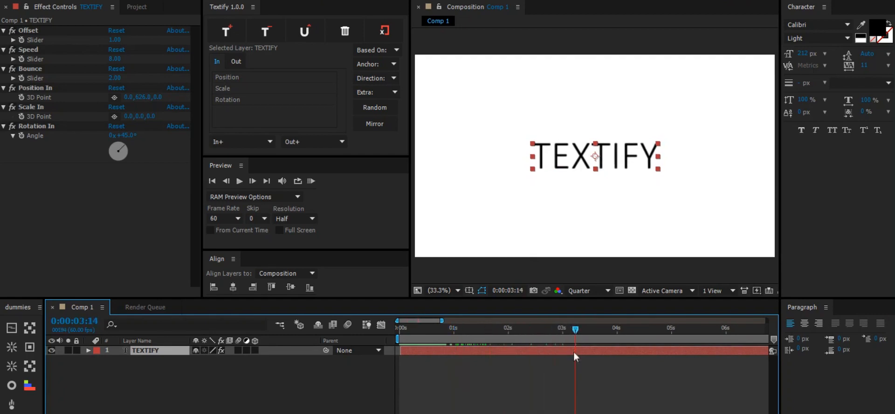
key(alt+bracketright)
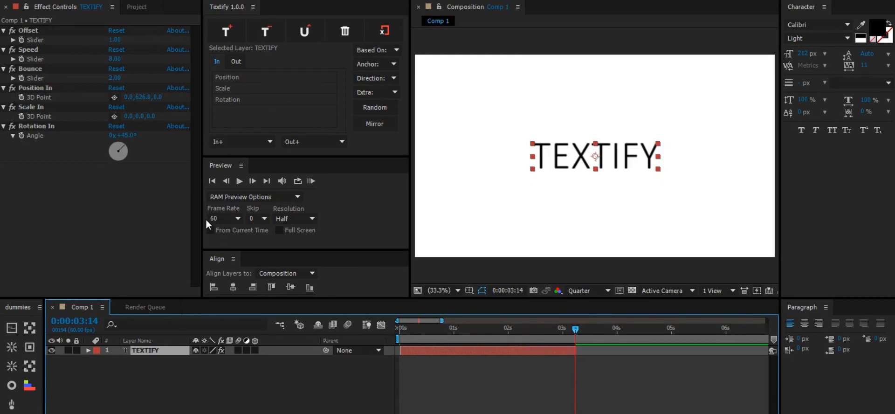
- Add Opacity to the TEXTIFY layer's Out animation and set its slider to 0
click(235, 63)
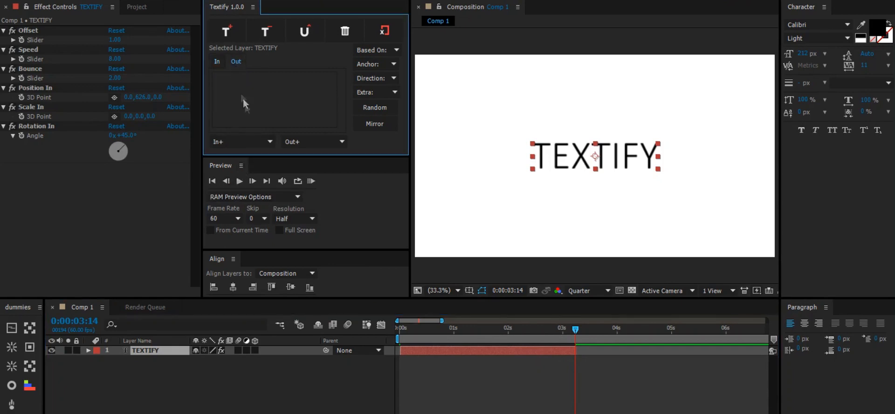
click(293, 143)
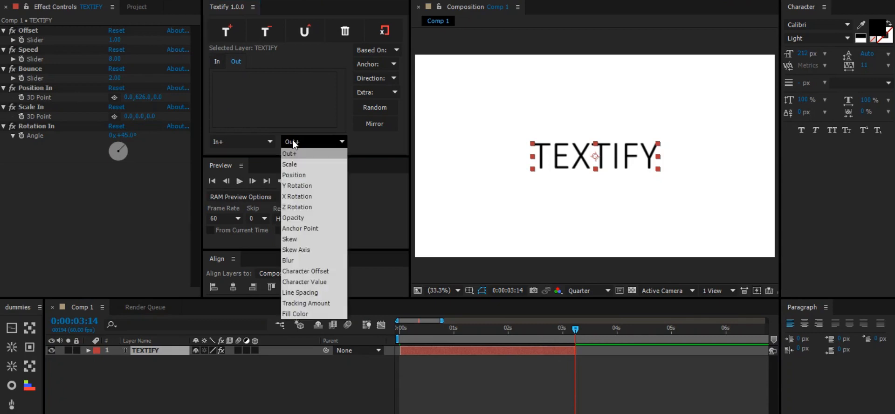
click(297, 218)
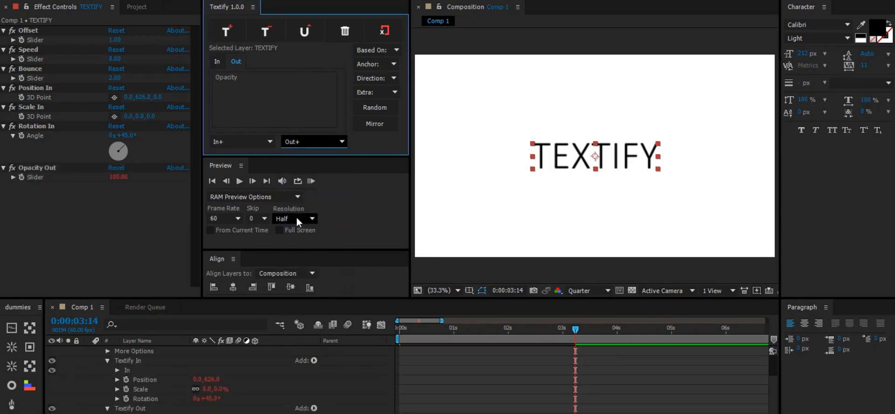
click(114, 178)
click(531, 364)
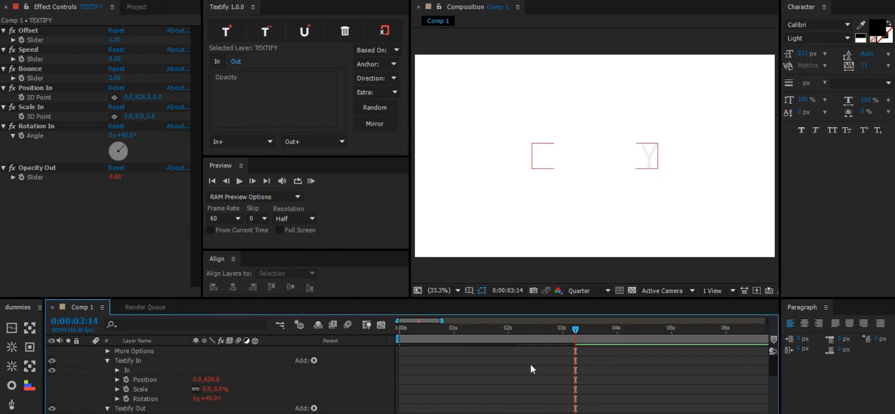
- At 0:00:02:34, add Z Rotation to the TEXTIFY layer's Out animation and set its angle to 45°
scroll(559, 355, up, 2)
mouse_move(551, 330)
mouse_down()
mouse_move(534, 329)
mouse_move(585, 328)
mouse_move(538, 333)
mouse_up()
click(530, 351)
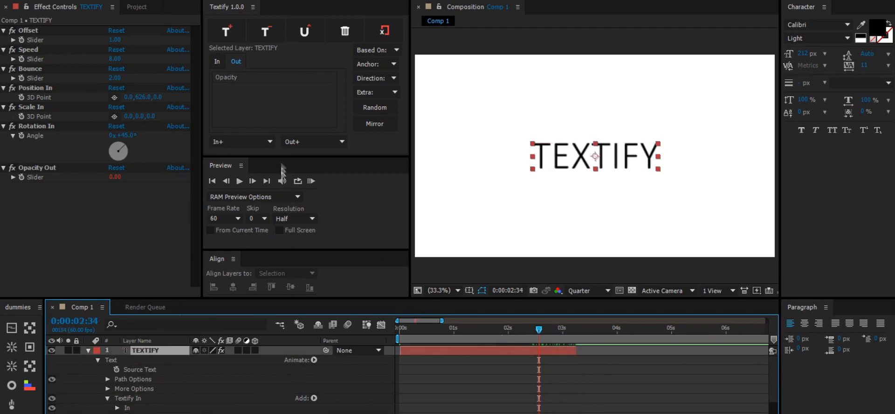
click(298, 142)
click(303, 214)
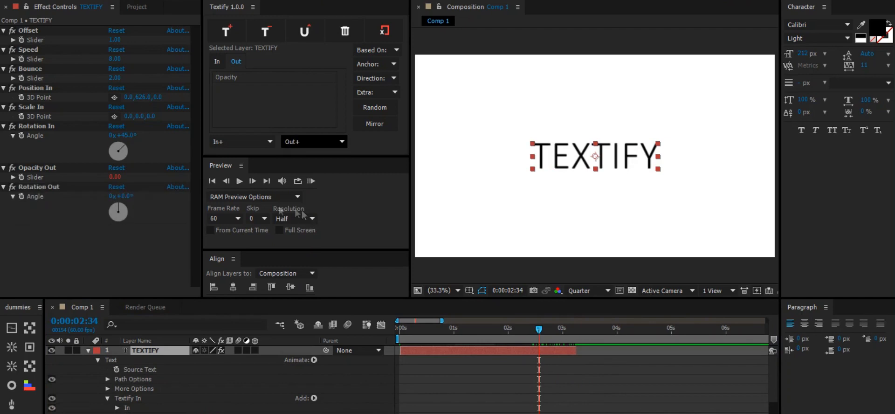
click(127, 197)
text(45)
key(Return)
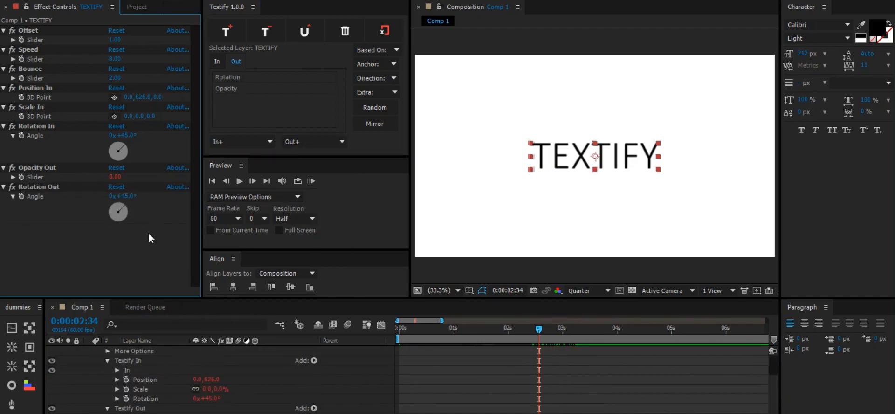
- Add Position to the Out animation, give its 3D Point a negative Y value and scrub through the exit
click(295, 143)
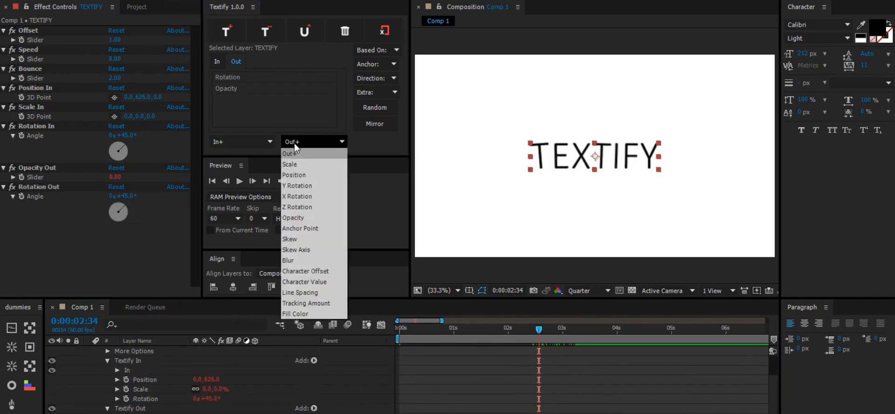
click(299, 171)
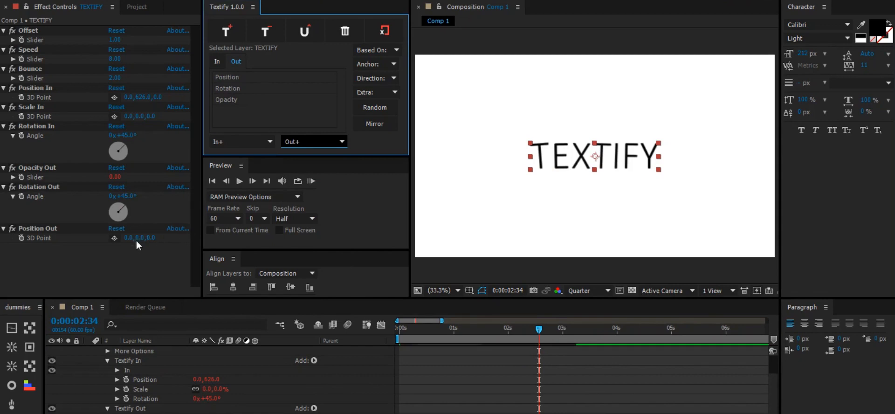
drag(135, 238, 65, 231)
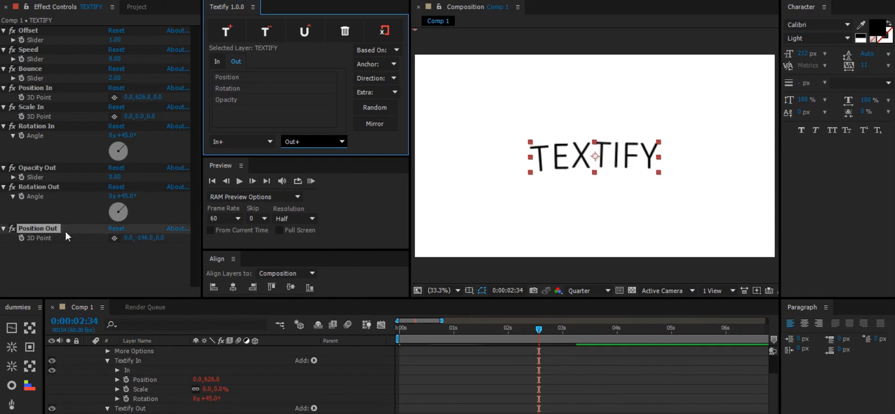
click(533, 375)
scroll(534, 371, up, 3)
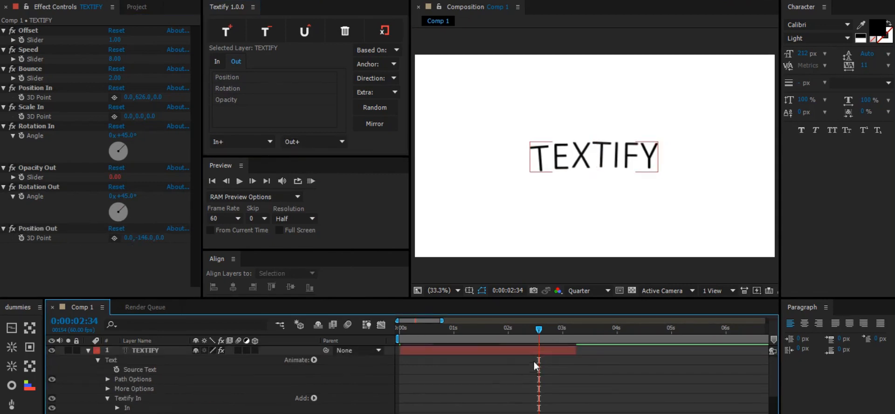
drag(533, 332, 589, 348)
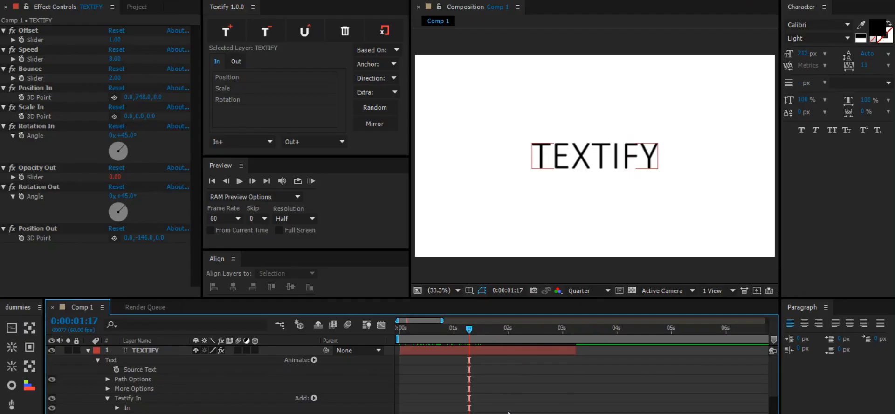
- Examine the TEXTIFY layer's Textify In animator properties in the timeline, selecting its Scale property
click(138, 351)
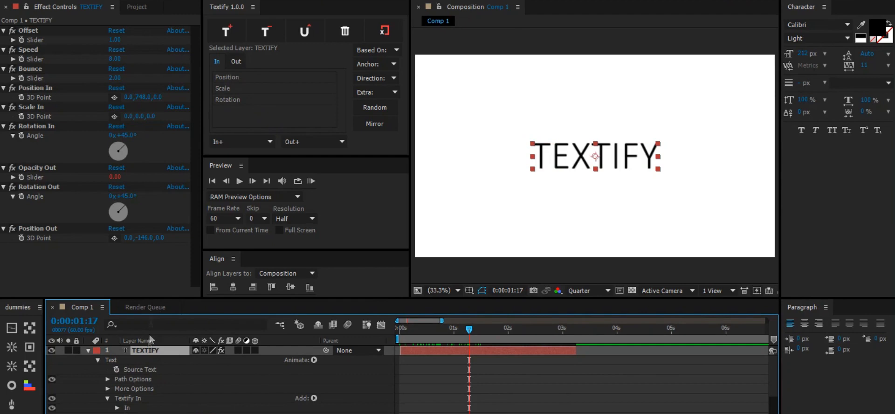
click(88, 350)
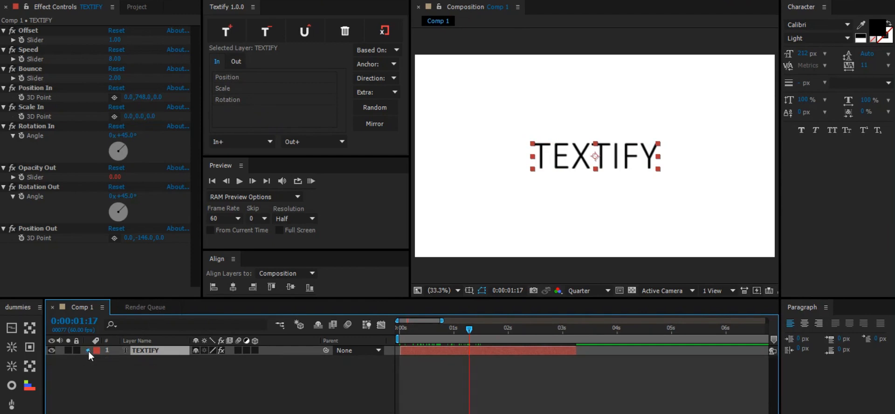
click(89, 351)
scroll(107, 377, down, 3)
click(117, 379)
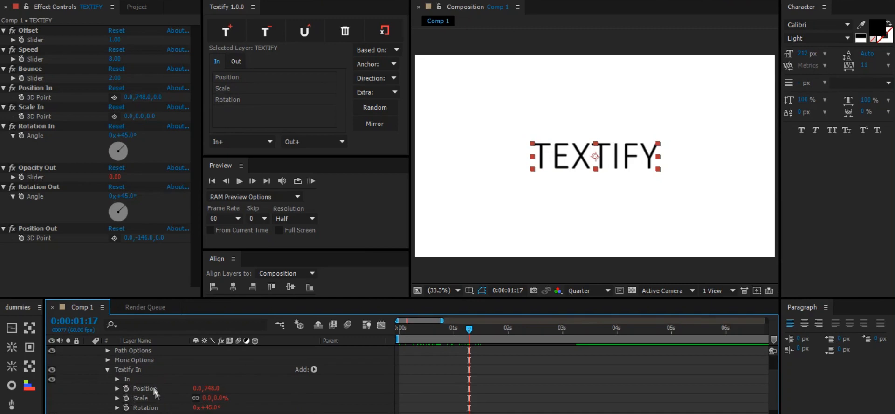
click(139, 401)
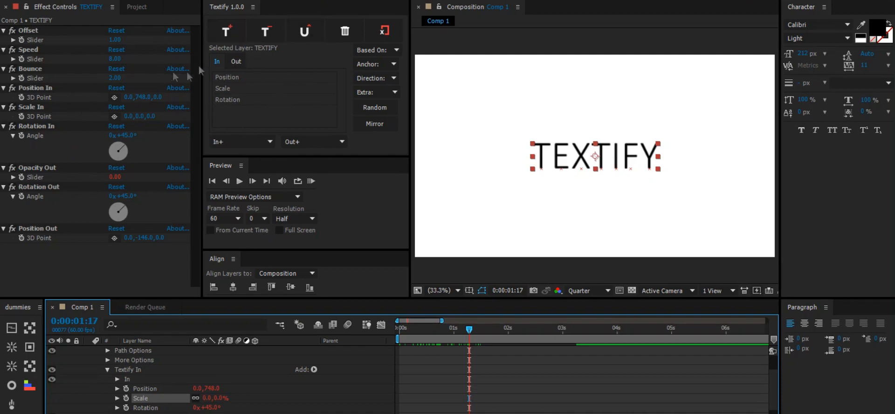
- Compare the property lists of the Out and In animations in Textify
click(235, 99)
click(232, 65)
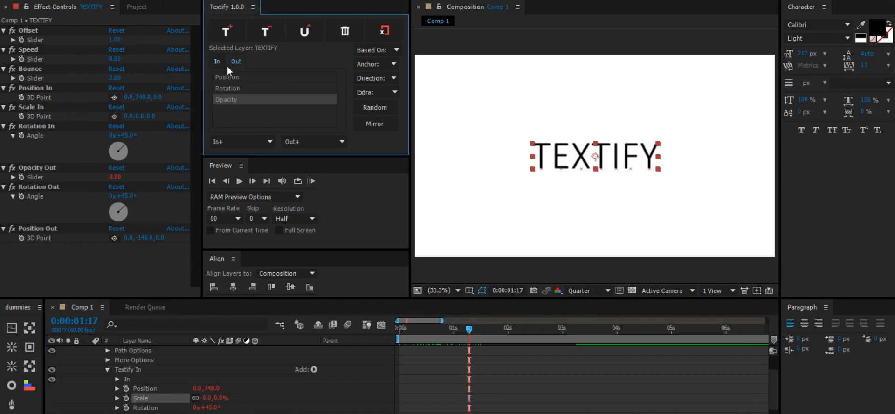
click(222, 64)
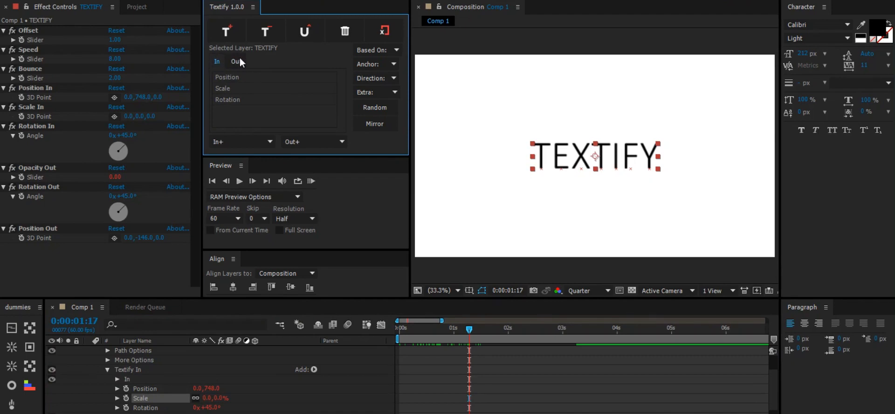
- Delete Position from the TEXTIFY layer's In animation and scrub through the entrance to 0:00:00:58
click(238, 80)
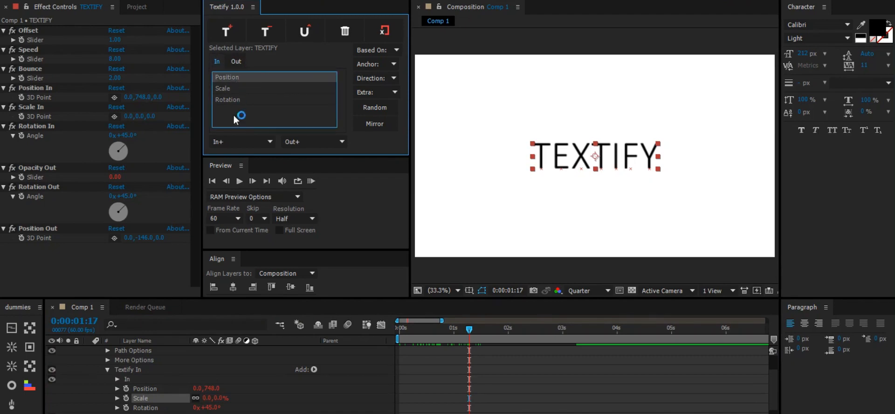
click(346, 33)
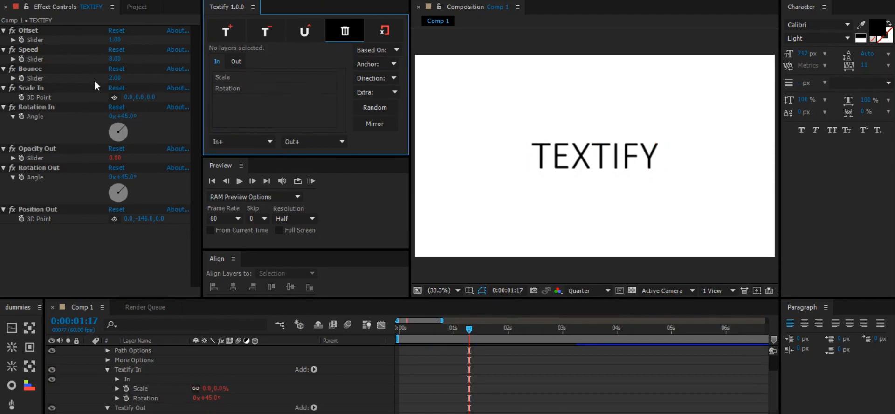
scroll(481, 365, up, 2)
drag(414, 328, 452, 334)
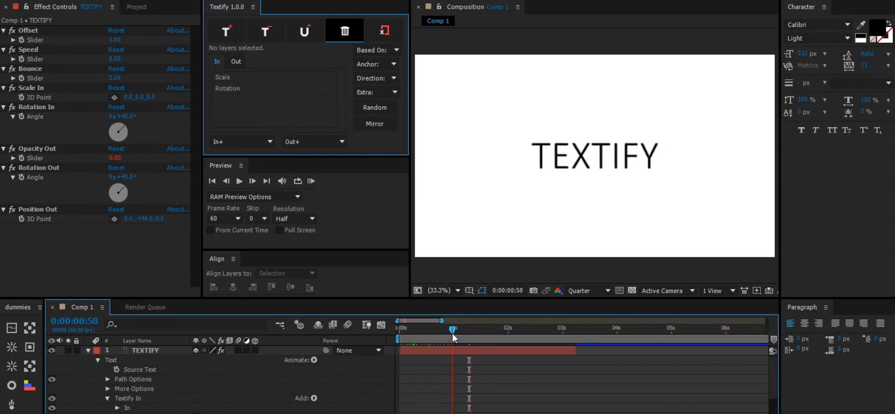
- Delete Rotation from the TEXTIFY layer's Out animation and deselect the layer
click(171, 350)
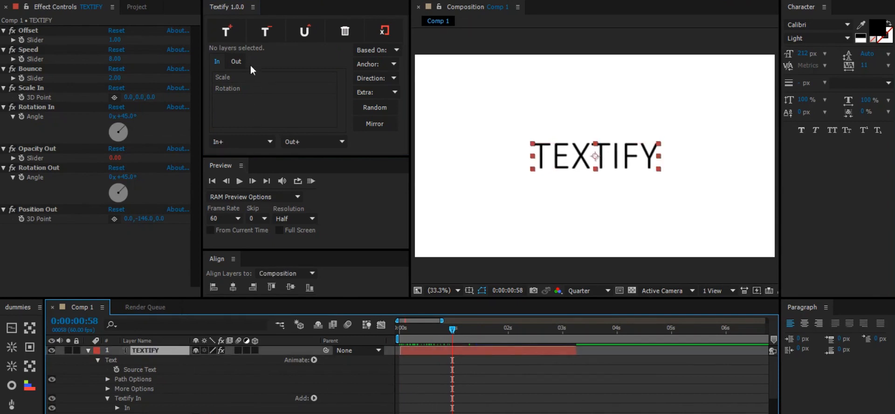
click(238, 62)
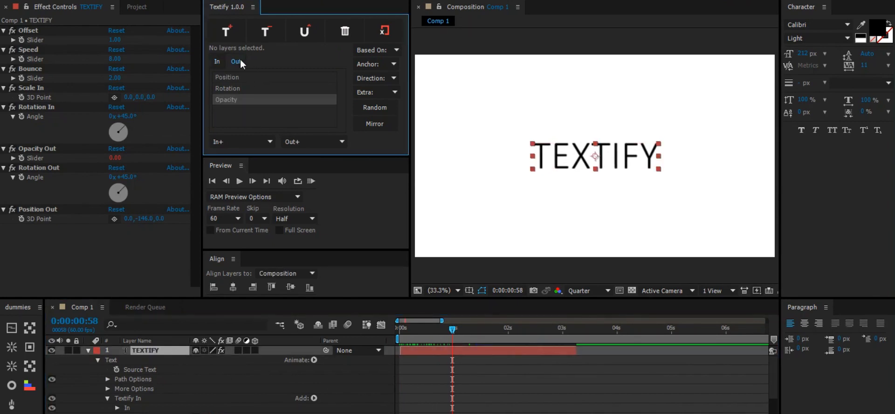
click(229, 88)
click(346, 34)
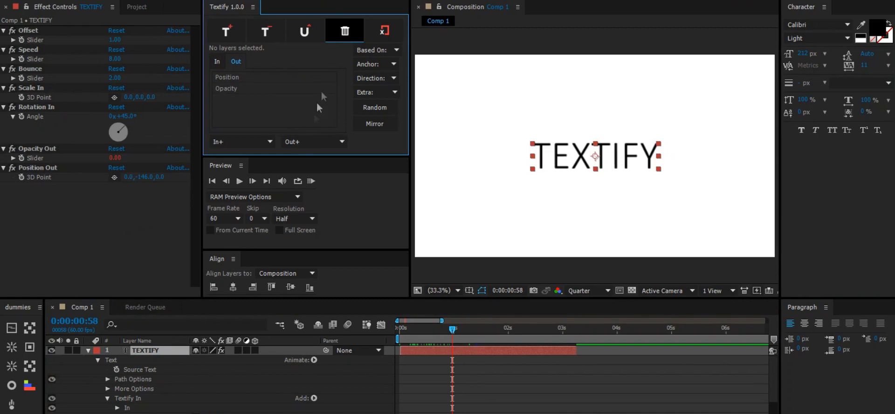
click(464, 376)
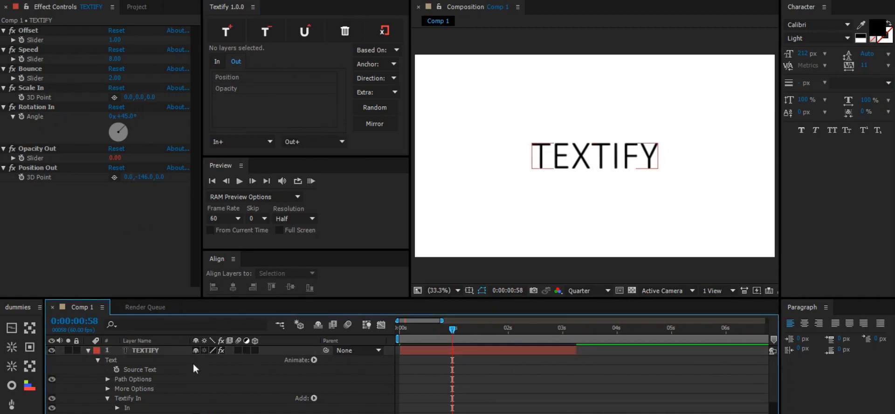
- Reload the TEXTIFY layer in Textify and clear all properties from both its In and Out animations
click(180, 353)
click(296, 36)
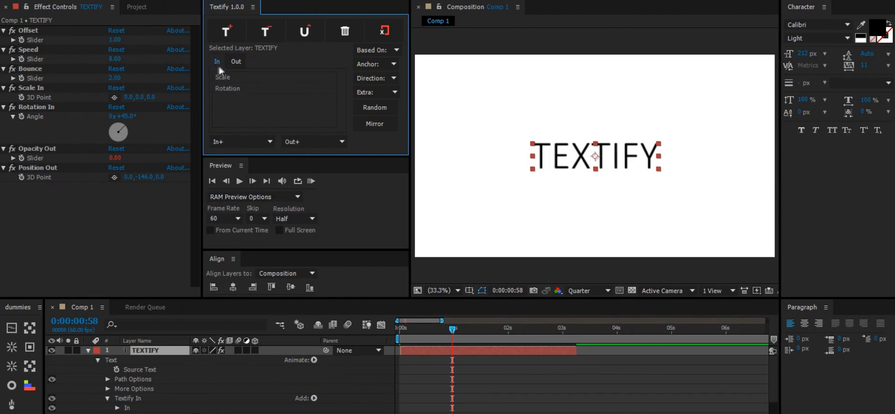
click(387, 33)
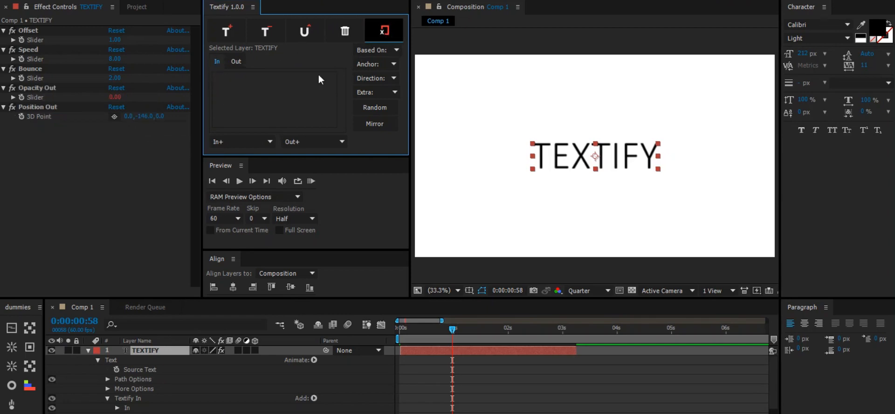
click(239, 65)
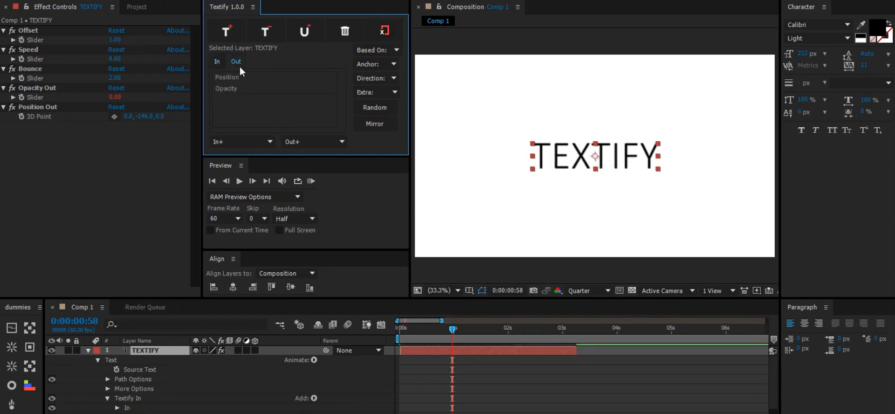
click(382, 31)
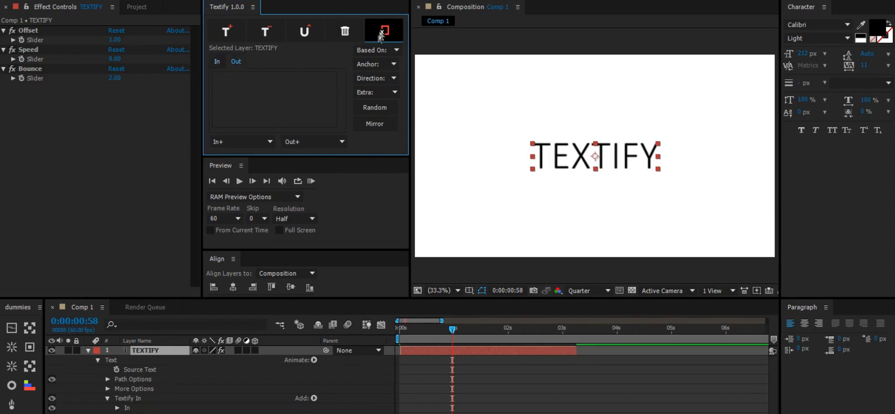
- Scrub the start of the composition to 0:00:00:23 and remove Textify from the TEXTIFY layer
click(452, 369)
click(409, 329)
mouse_move(409, 331)
mouse_down()
mouse_move(575, 345)
mouse_move(392, 345)
mouse_move(420, 336)
mouse_up()
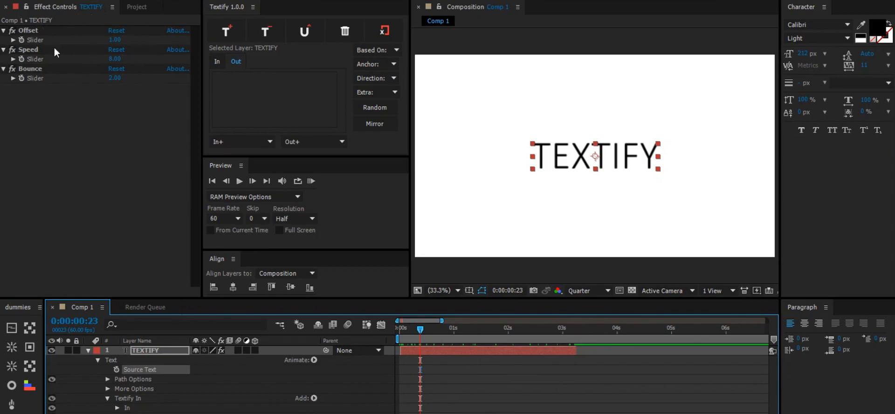
click(270, 31)
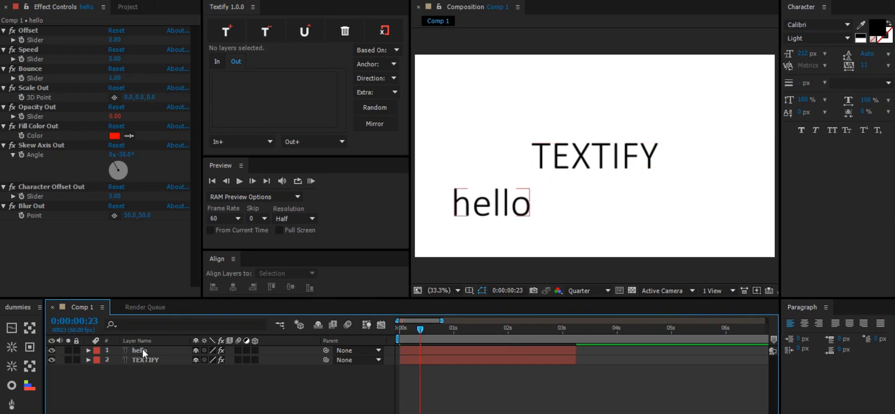
- At 0:00:02:05, load the TEXTIFY layer into Textify and examine its full list of Out properties
mouse_move(524, 329)
mouse_down()
mouse_move(555, 329)
mouse_move(513, 331)
mouse_up()
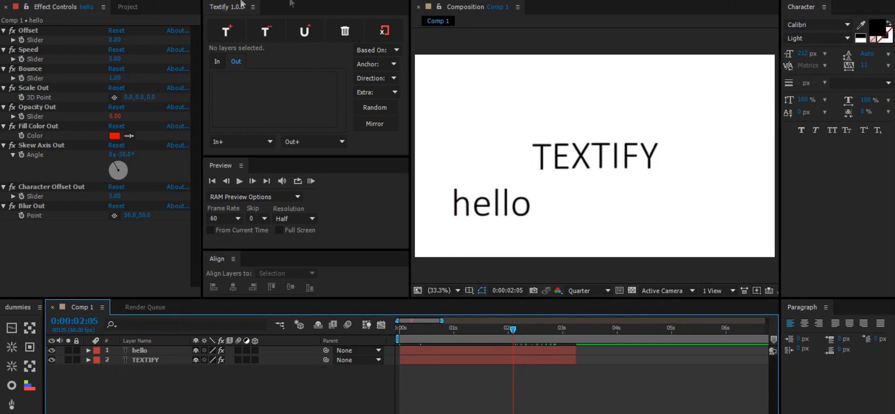
click(146, 360)
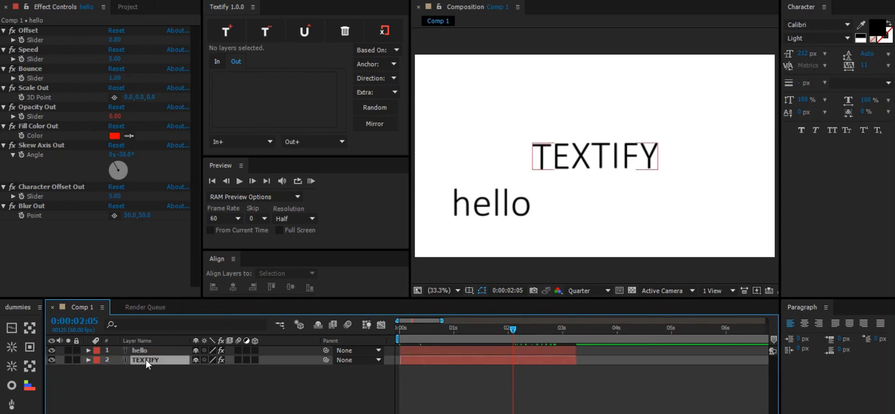
click(219, 61)
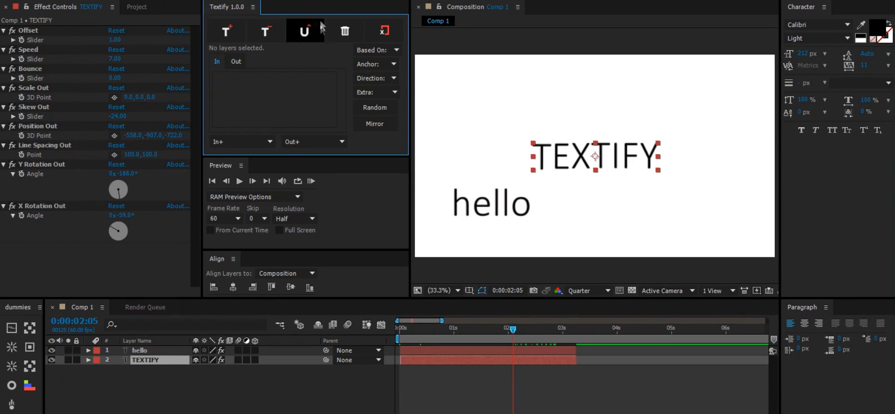
click(307, 31)
click(236, 60)
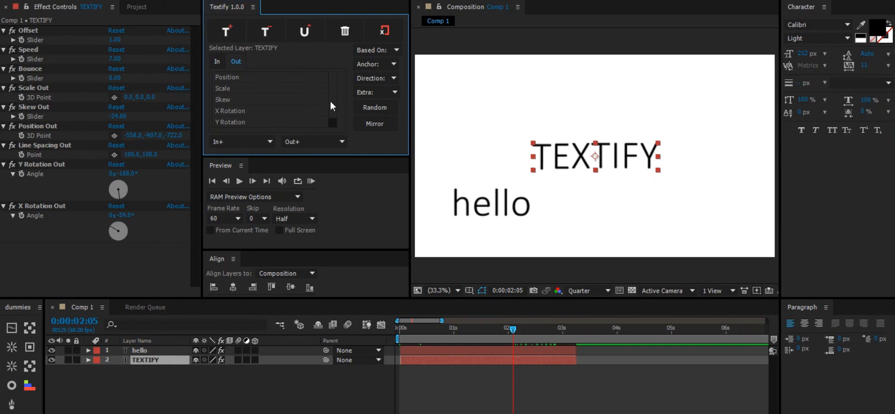
drag(333, 119, 335, 93)
- Load the hello layer into Textify and examine its full list of Out properties
click(142, 351)
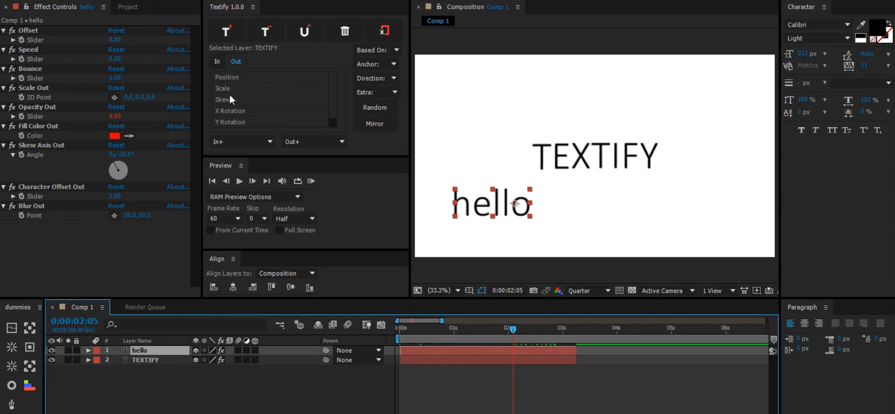
scroll(329, 103, down, 3)
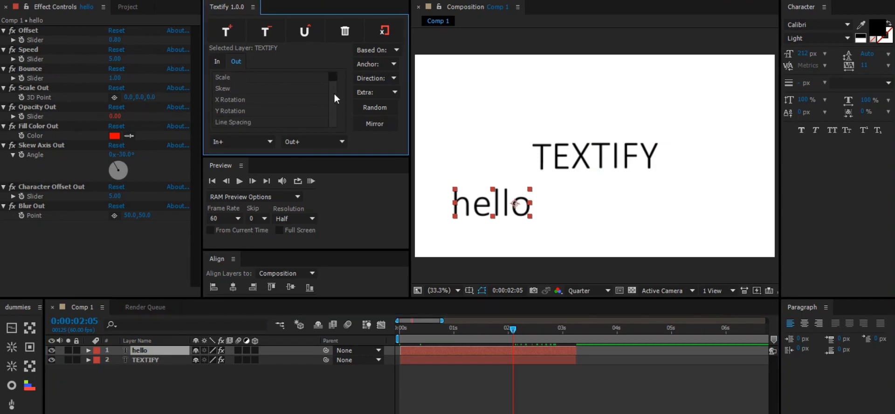
click(305, 31)
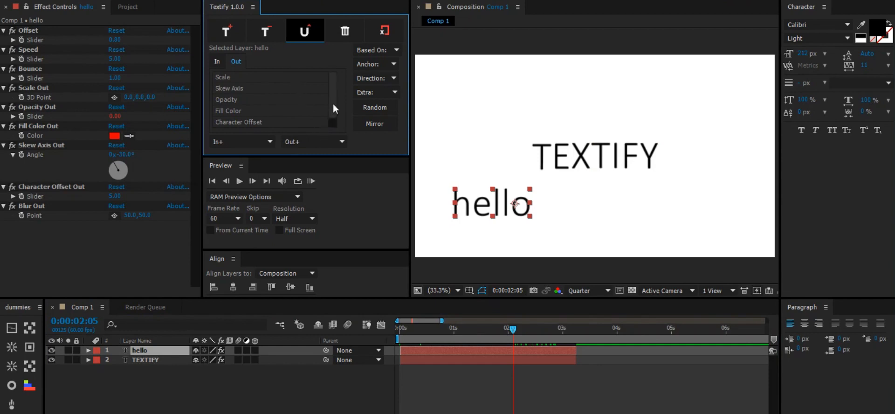
scroll(331, 112, down, 1)
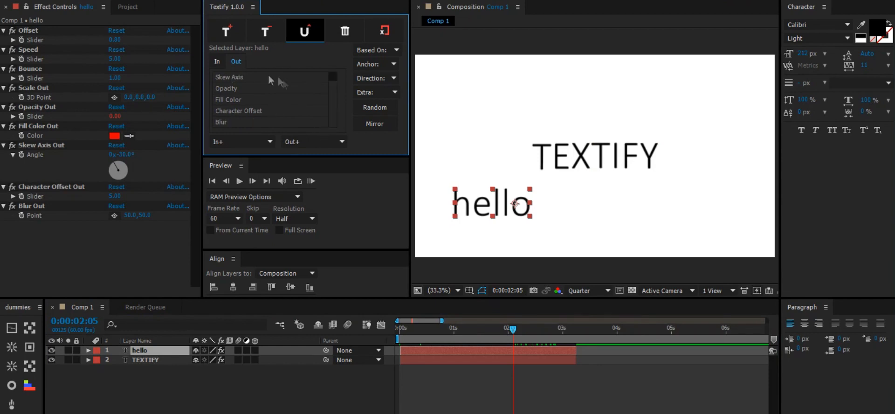
- Remove Textify from both the hello and TEXTIFY layers and scrub through the composition
click(265, 32)
click(149, 360)
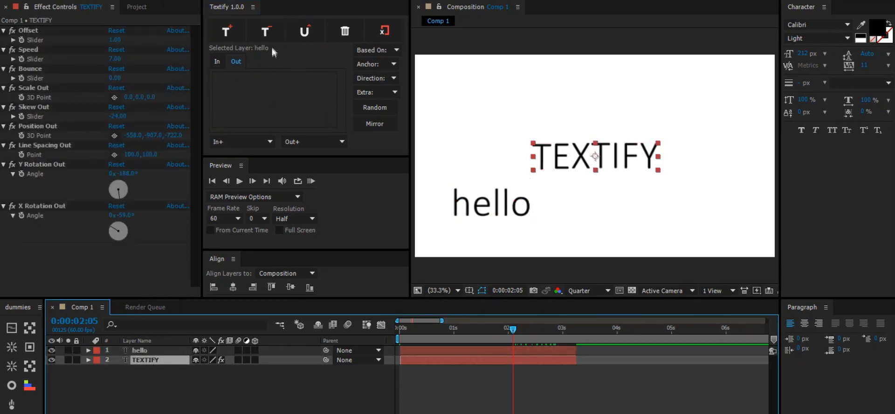
click(271, 38)
drag(423, 336, 538, 338)
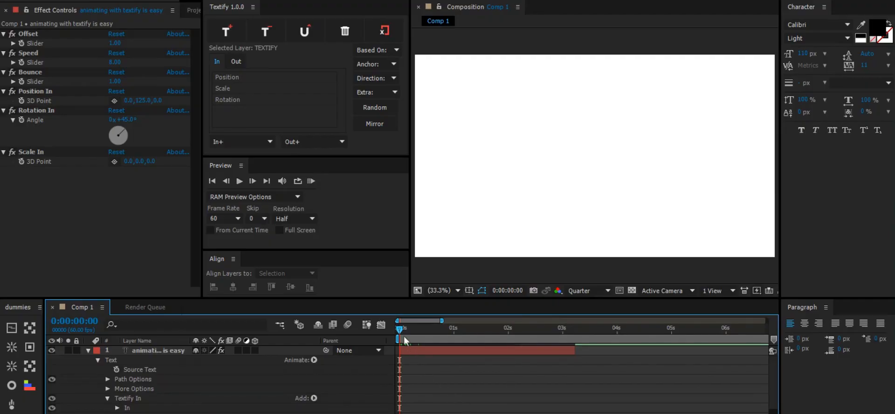
- Base the "animating with textify is easy" layer's animation on Words and preview it from the start
drag(407, 332, 506, 331)
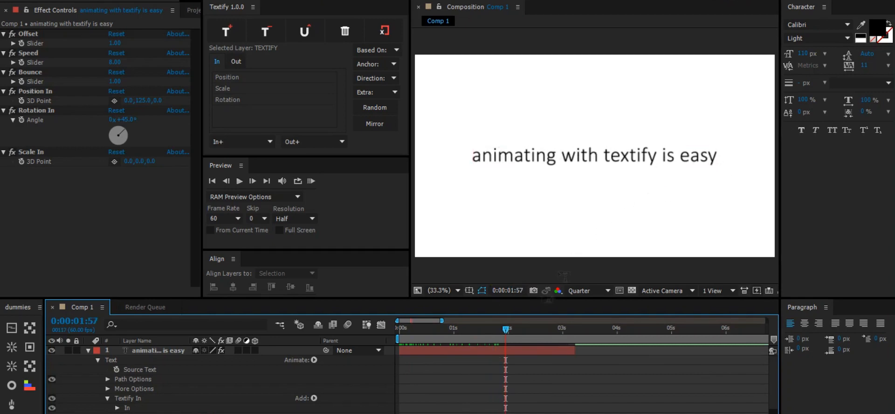
click(491, 350)
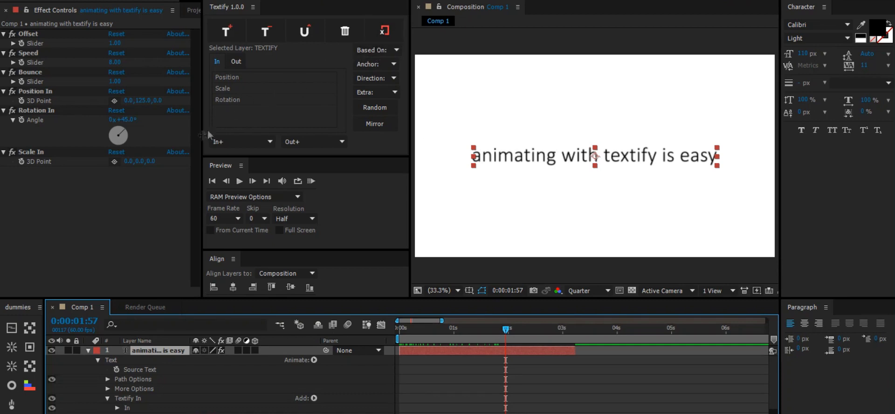
click(387, 52)
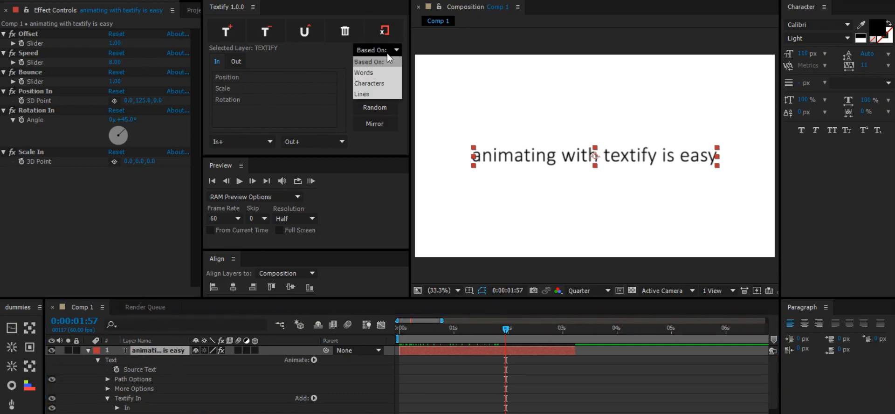
click(377, 72)
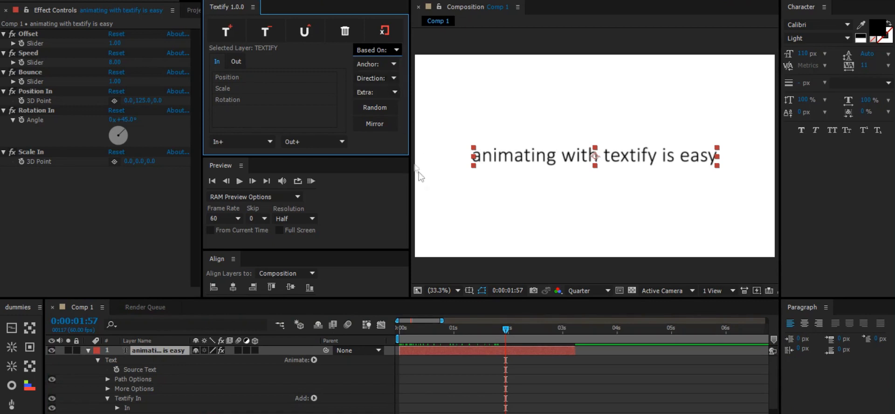
mouse_move(402, 329)
mouse_down()
mouse_move(429, 328)
mouse_move(397, 337)
mouse_up()
click(455, 375)
key(space)
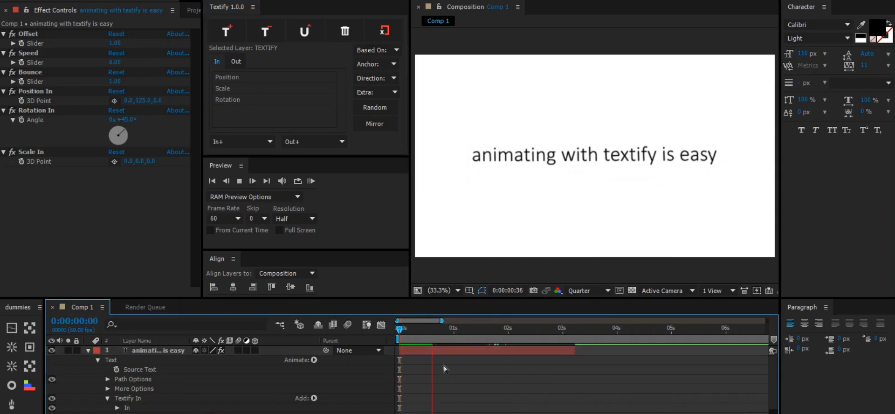
- Base the "animating with textify is easy" layer's animation on Lines and scrub through its entrance
click(419, 349)
click(368, 47)
click(365, 91)
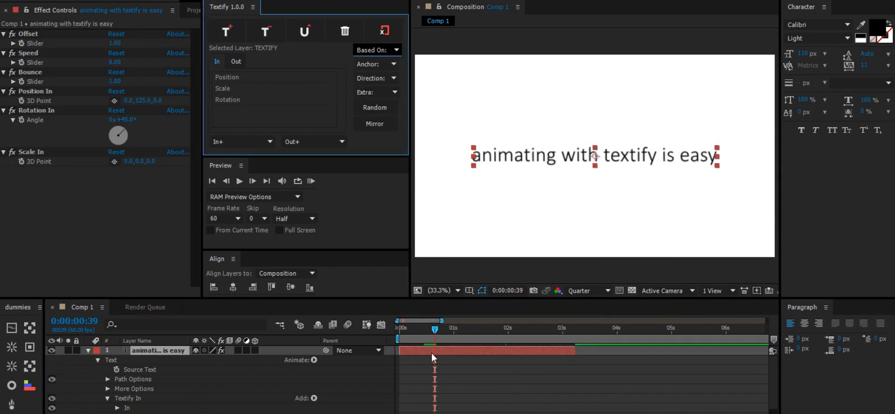
click(437, 373)
drag(410, 333, 429, 338)
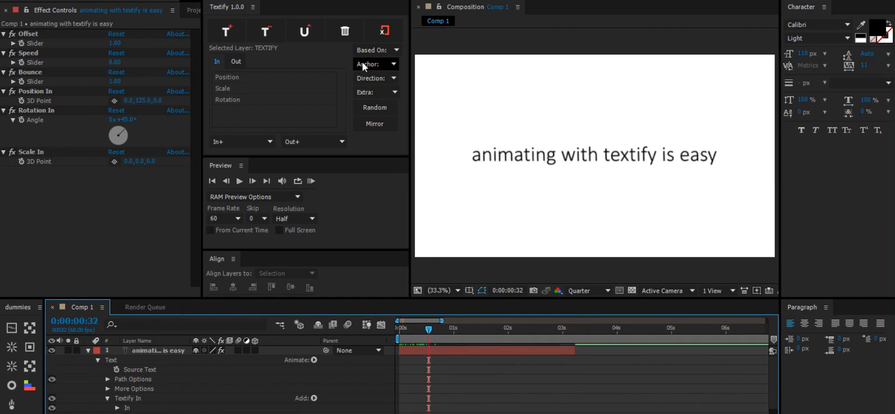
- Switch the sentence layer's animation back to being based on Words
click(177, 351)
click(368, 52)
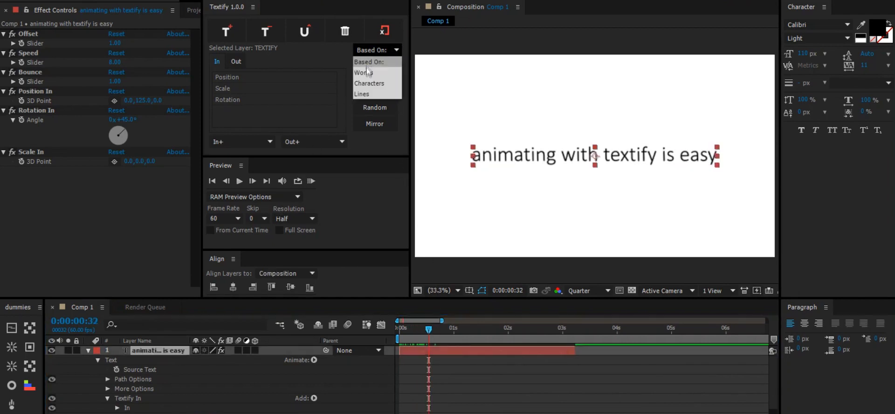
click(366, 71)
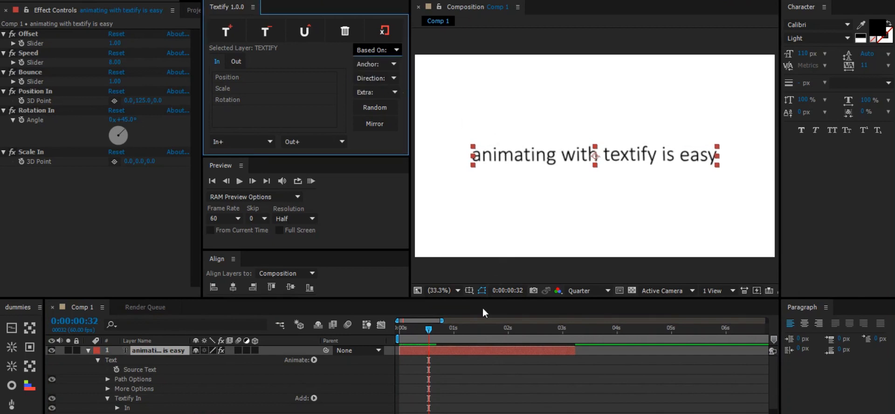
- Set the sentence layer's anchor grouping to Word and scrub through its entrance to 0:00:00:43
click(384, 63)
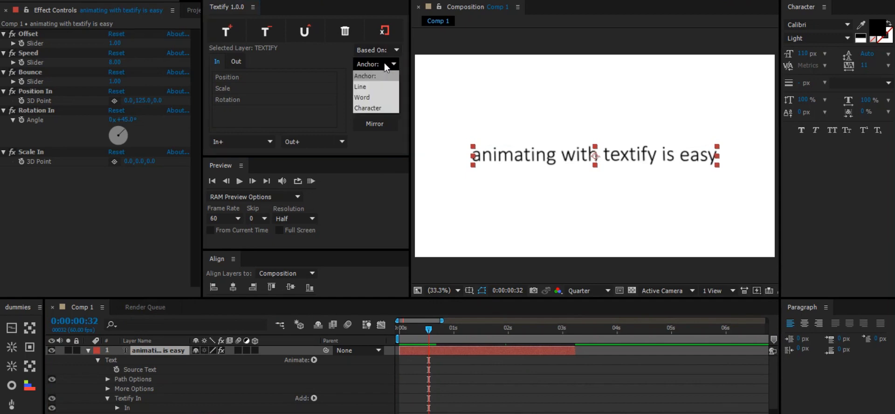
click(369, 96)
click(453, 365)
drag(414, 330, 442, 331)
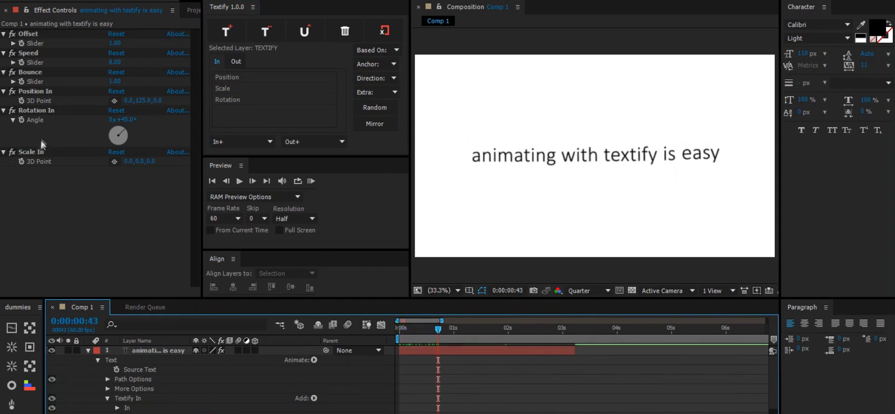
drag(414, 332, 437, 347)
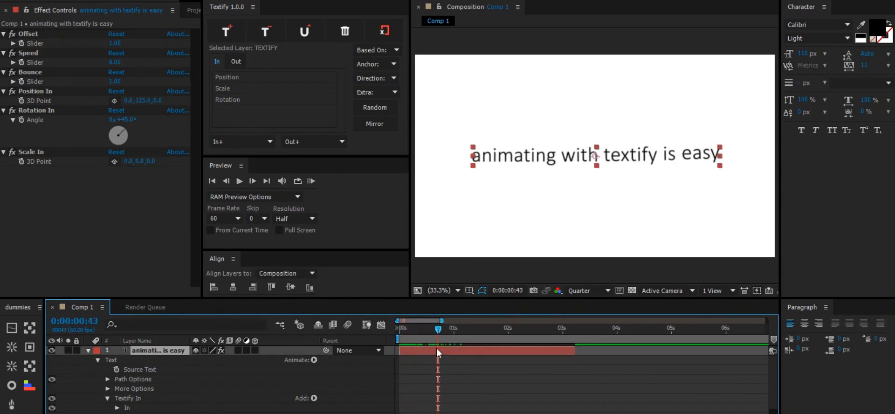
- Choose Word as the anchor option for the sentence layer and scrub from the start to 0:00:00:37
click(389, 69)
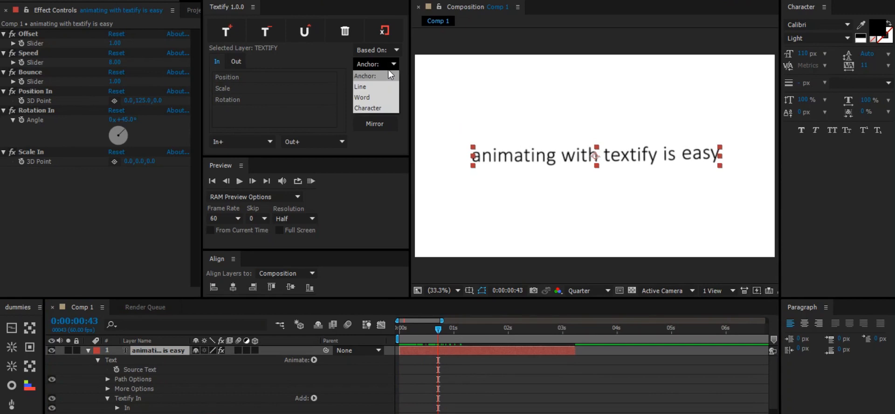
click(376, 97)
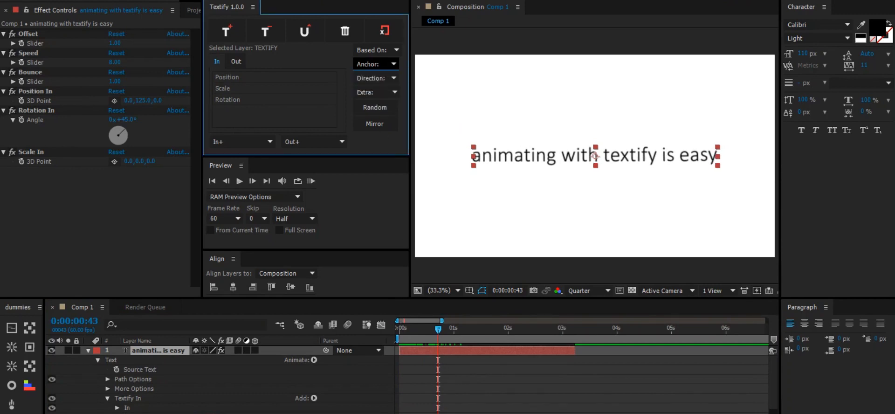
click(409, 337)
click(399, 329)
drag(405, 331, 432, 344)
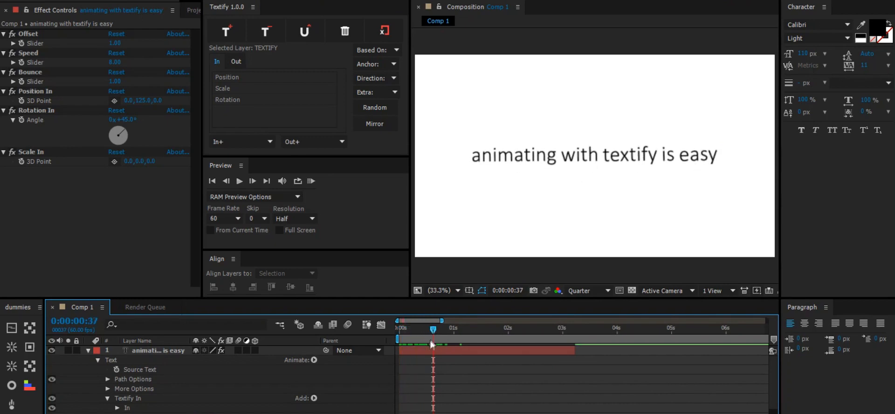
- Set the sentence layer's anchor option to Character and scrub back to 0:00:00:00
click(432, 348)
click(370, 64)
click(375, 108)
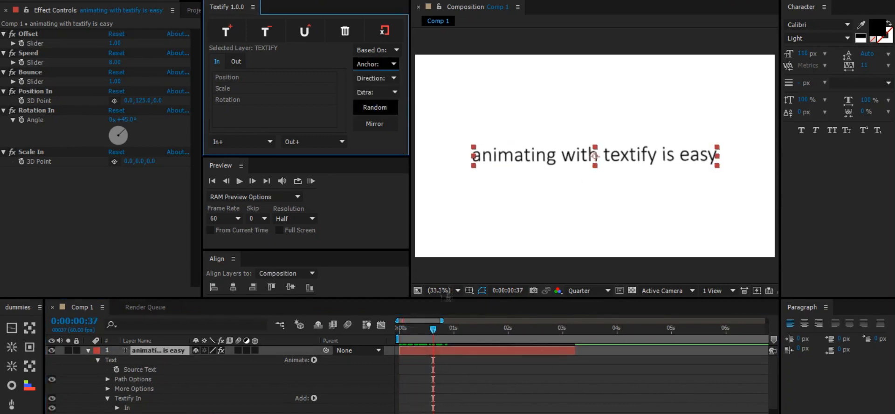
click(413, 382)
drag(407, 330, 385, 339)
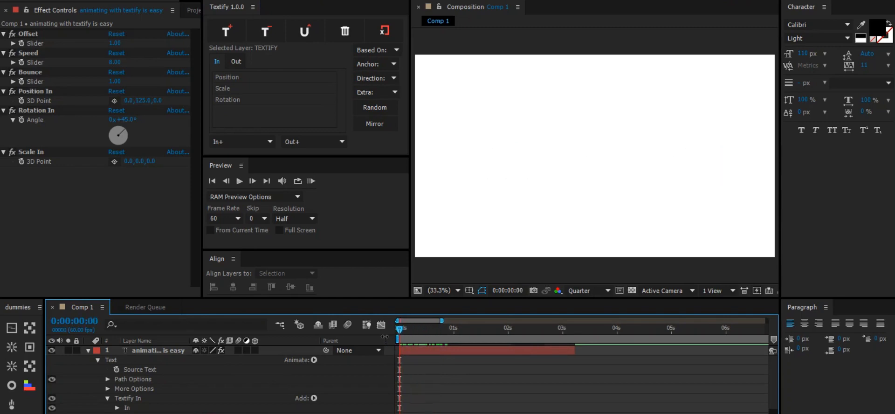
- Set the sentence layer's animation direction to R to L and preview its entrance from the start
click(161, 351)
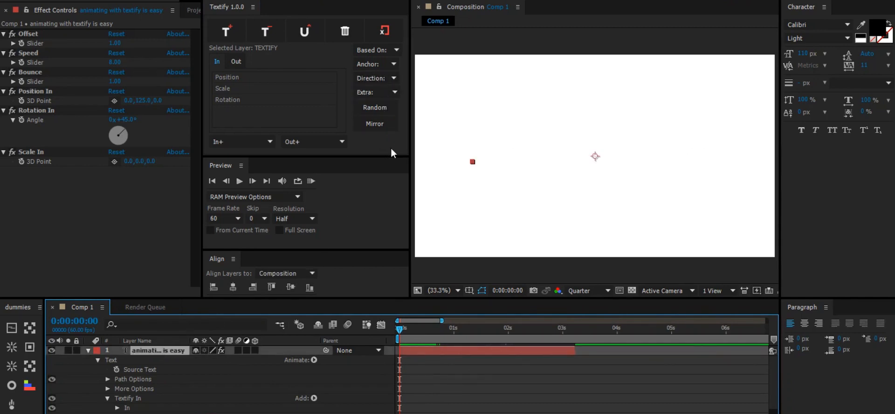
drag(400, 329, 432, 332)
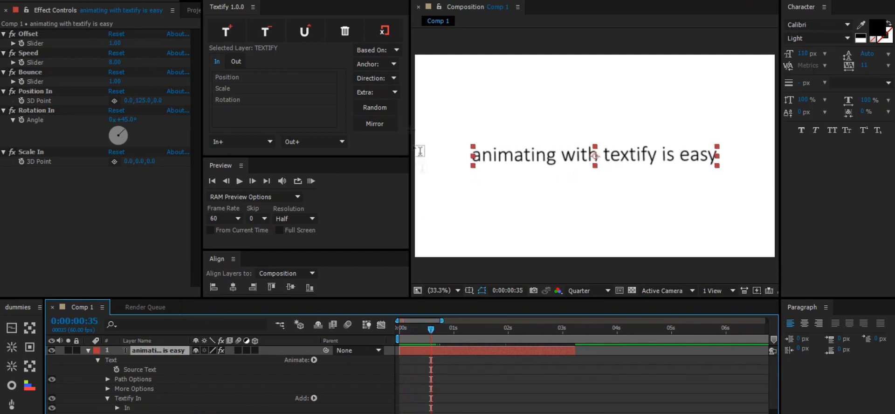
click(379, 83)
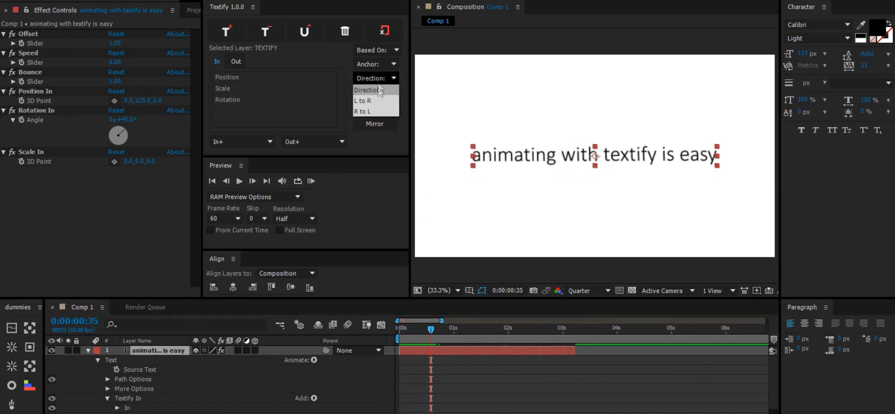
click(376, 111)
click(401, 332)
mouse_move(401, 332)
mouse_down()
mouse_move(446, 334)
mouse_move(400, 337)
mouse_up()
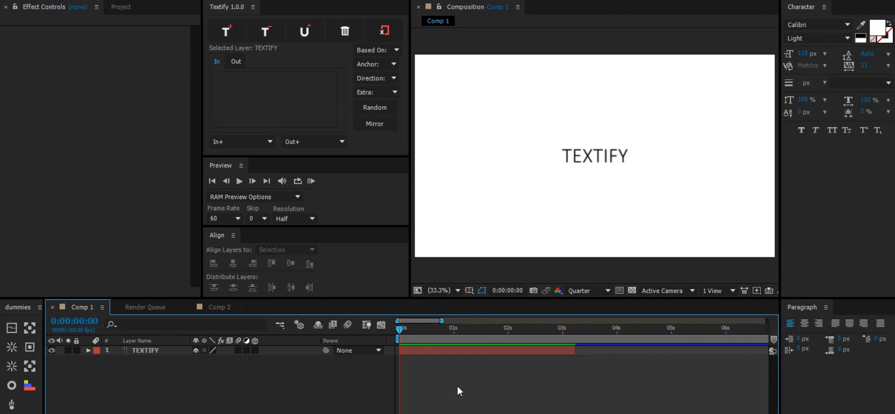
- Add the Shadow extra to the TEXTIFY layer in Comp 1 and inspect the shadow layer's Blur effect
click(148, 351)
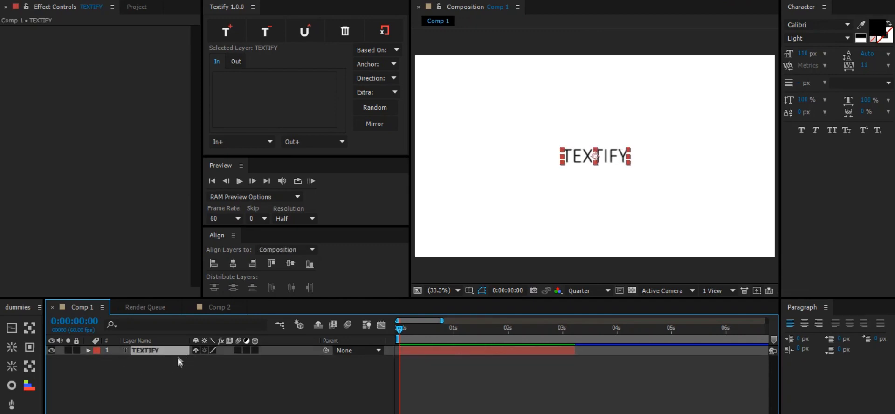
click(373, 93)
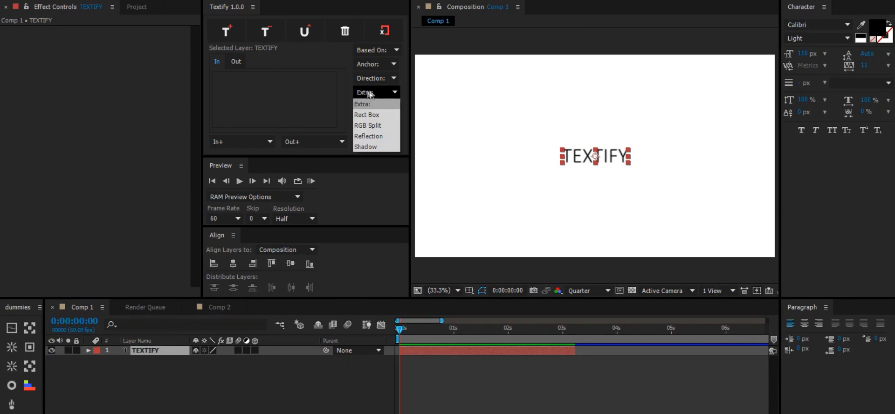
click(371, 147)
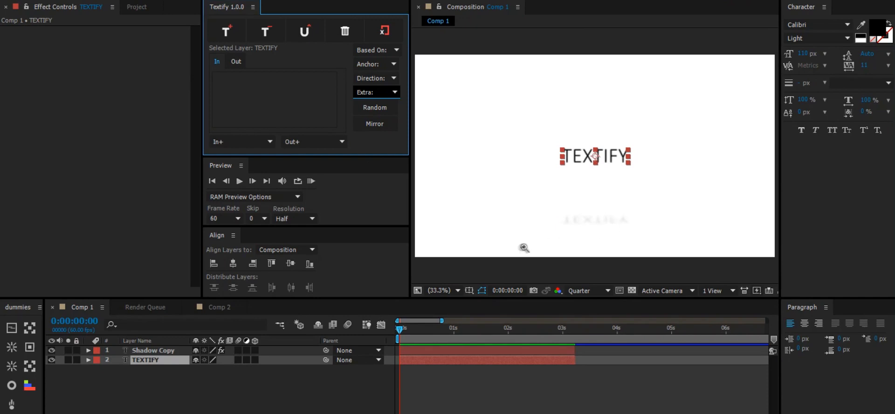
click(169, 351)
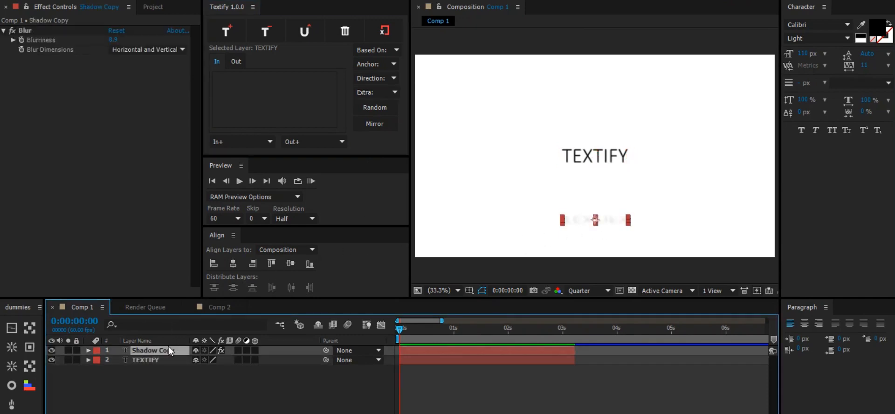
click(536, 409)
- Delete the Shadow Copy layer from Comp 1
drag(400, 328, 368, 327)
click(160, 351)
key(Delete)
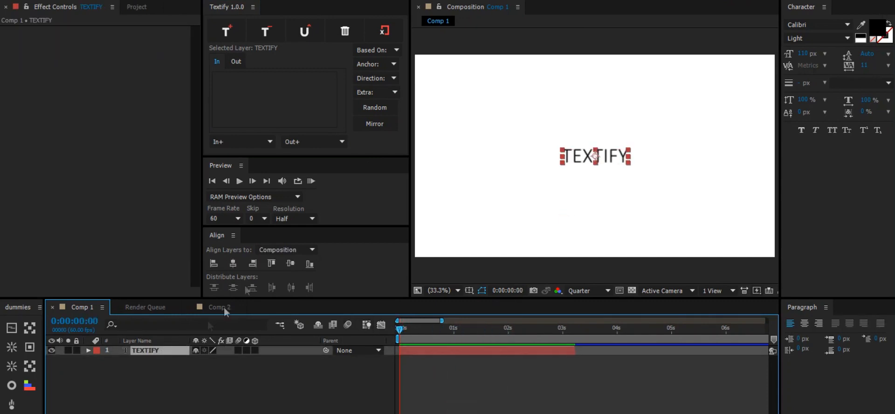
- Add the Reflection extra to the TEXTIFY layer and dismiss the script alert
click(395, 92)
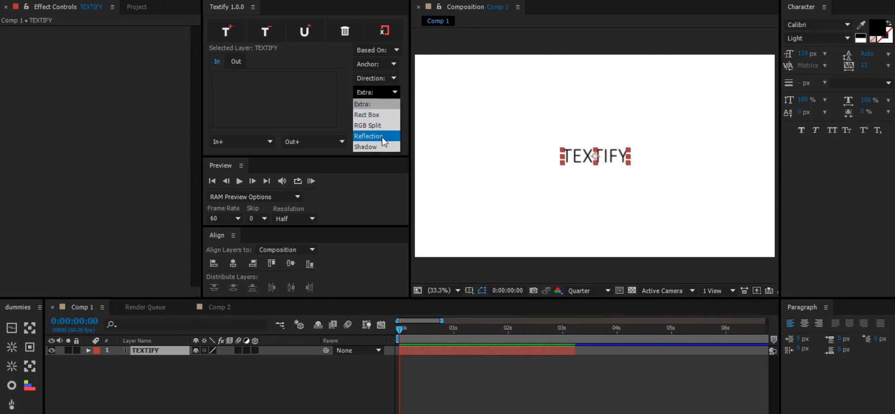
click(368, 135)
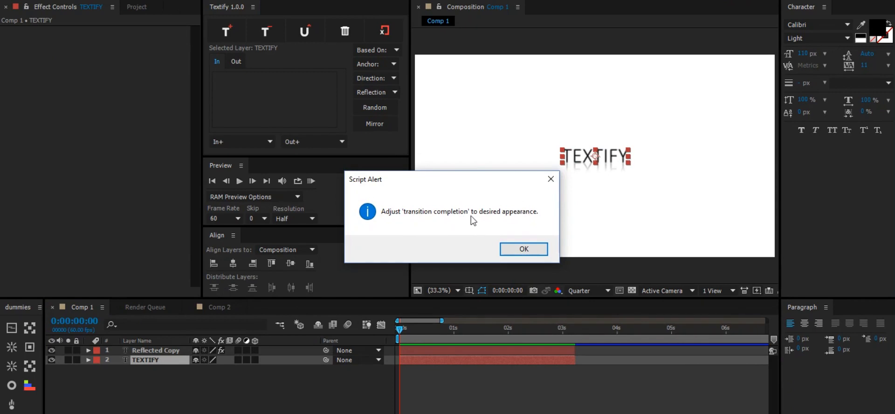
click(524, 248)
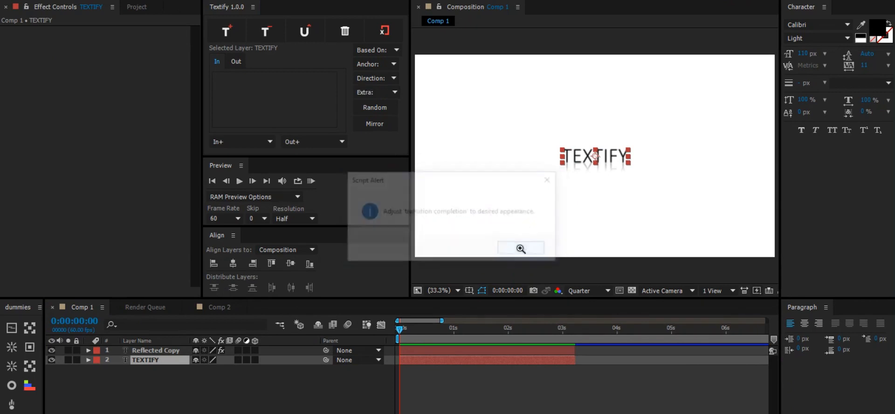
click(507, 321)
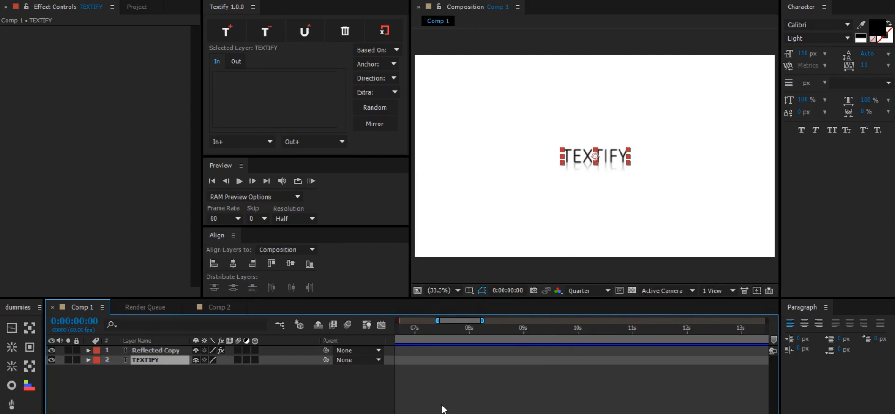
- Set the Reflected Copy layer's Transition Completion to 42% and inspect the reflection in the composition
click(171, 354)
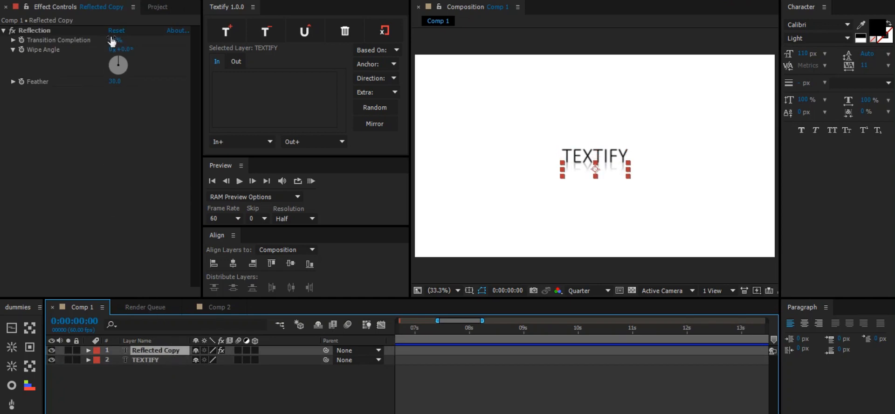
drag(113, 41, 133, 49)
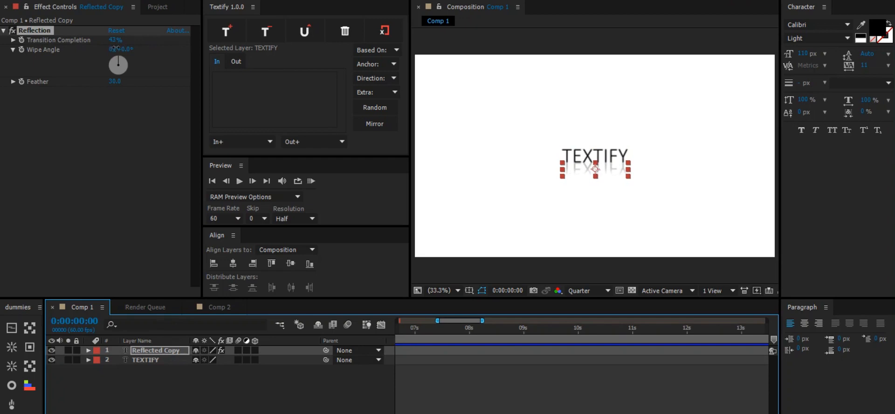
click(119, 62)
key(z)
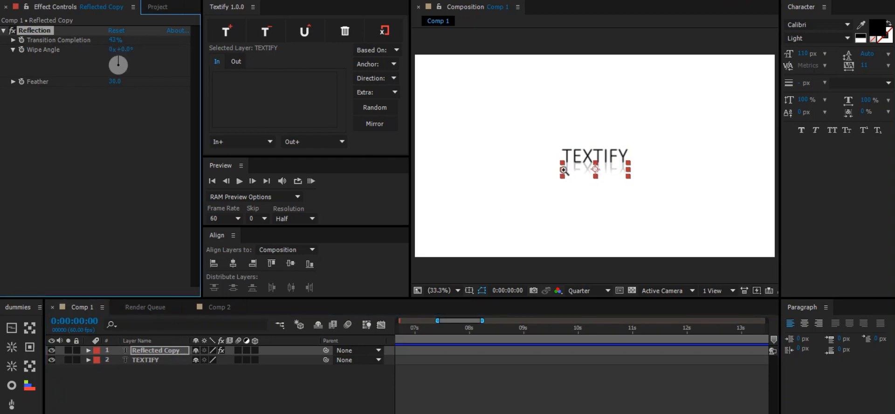
click(477, 358)
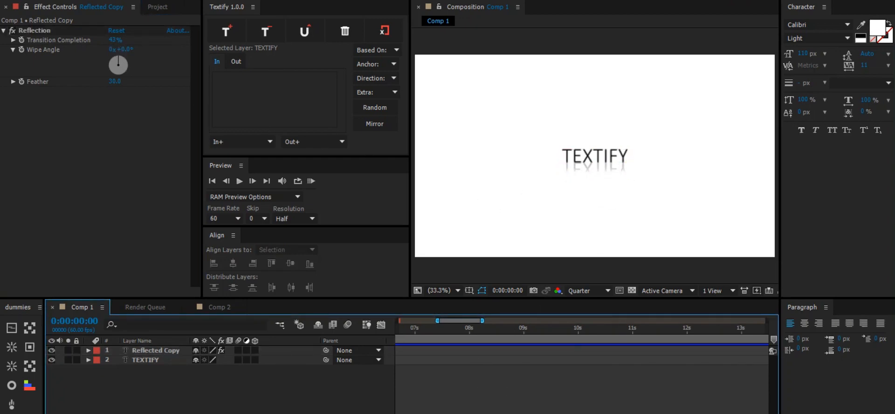
- Delete the Reflected Copy layer from Comp 1
key(Home)
click(150, 351)
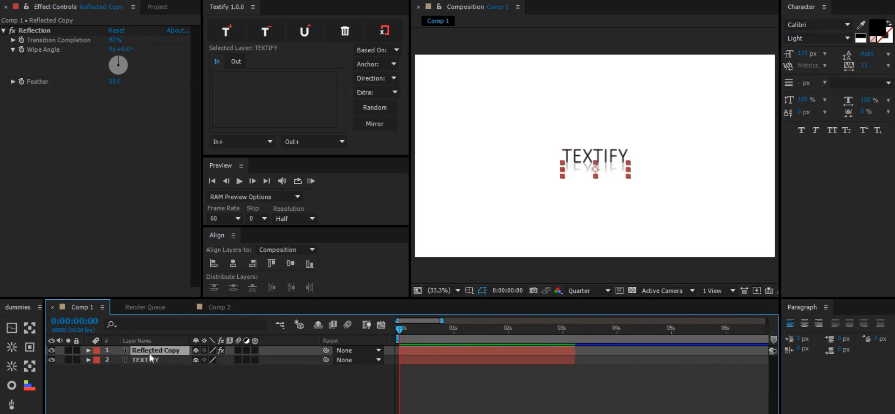
key(Delete)
- Add the RGB Split extra to the TEXTIFY layer in Comp 2 and increase the null layer's Wiggle slider
click(220, 307)
click(181, 350)
click(392, 91)
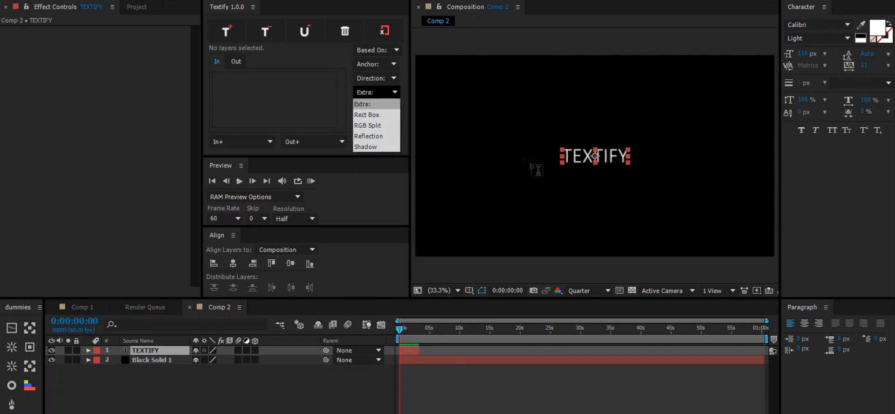
click(384, 128)
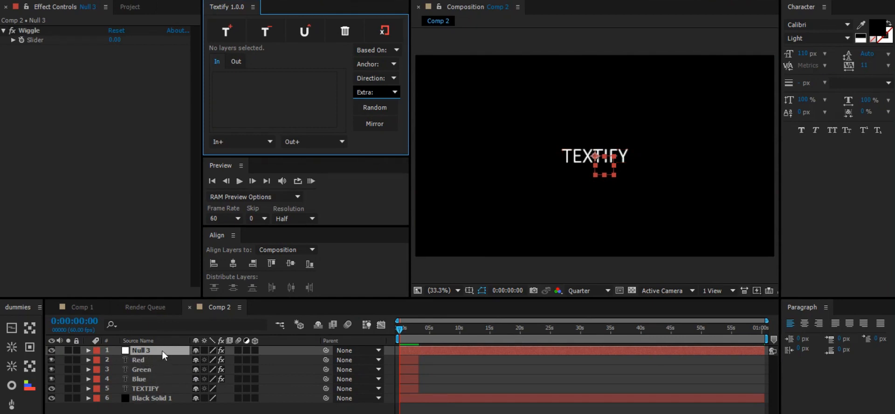
drag(115, 40, 189, 38)
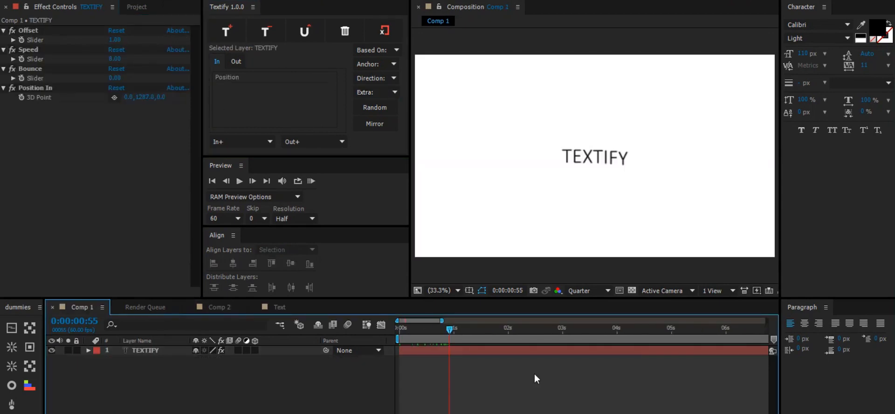
click(368, 94)
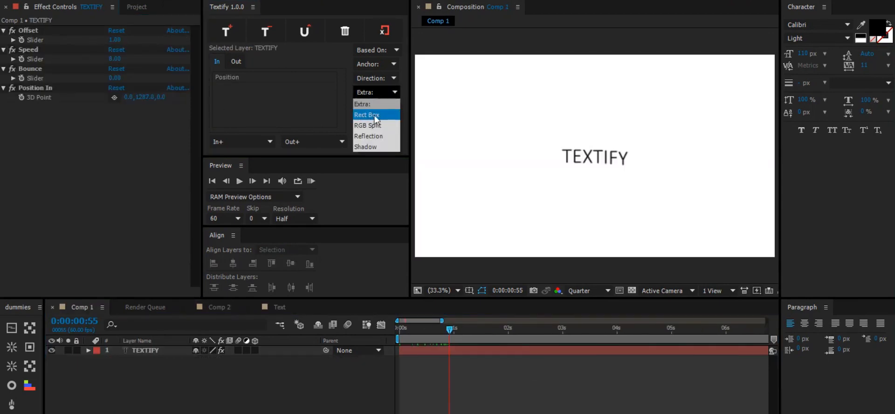
click(444, 382)
click(444, 382)
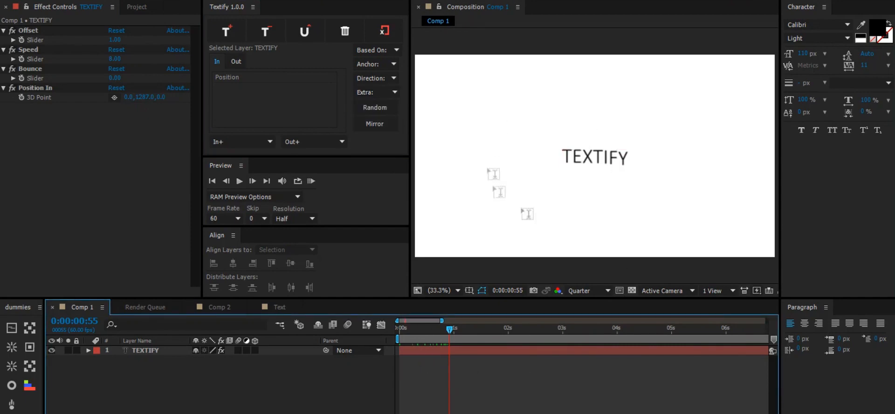
- Add the Rect Box extra to the position-animated TEXTIFY layer in Comp 1 and scrub through its entrance
drag(424, 328, 466, 324)
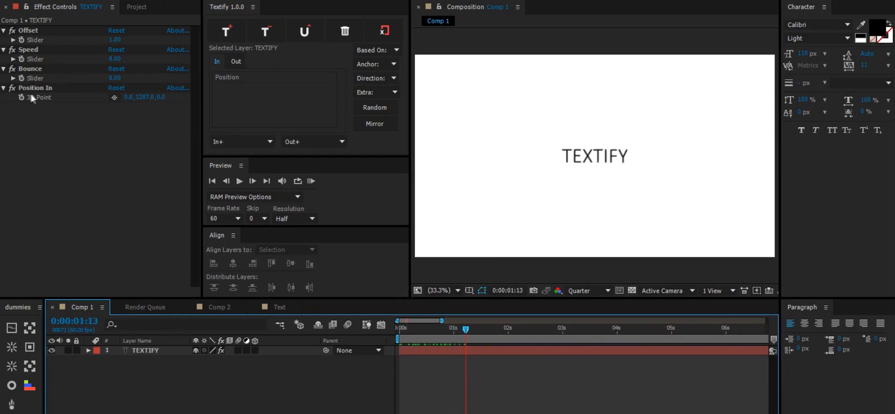
click(154, 350)
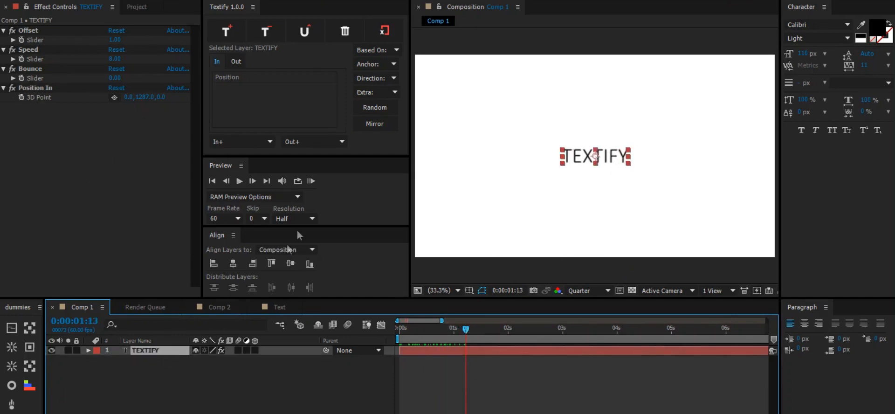
click(373, 91)
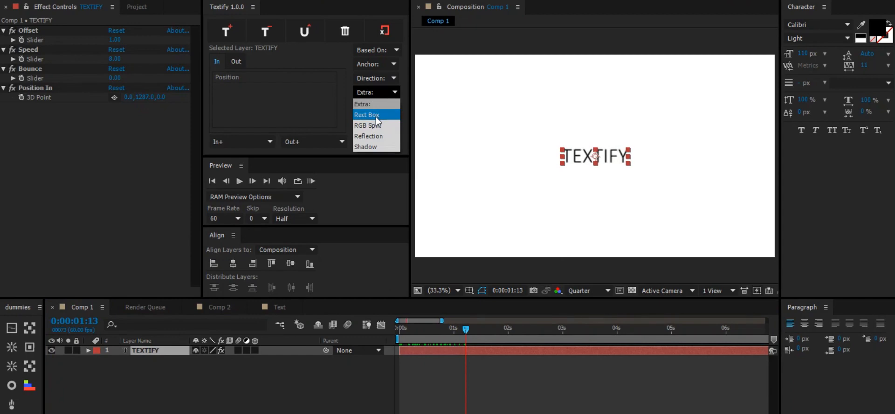
click(376, 115)
click(419, 374)
drag(409, 331, 457, 331)
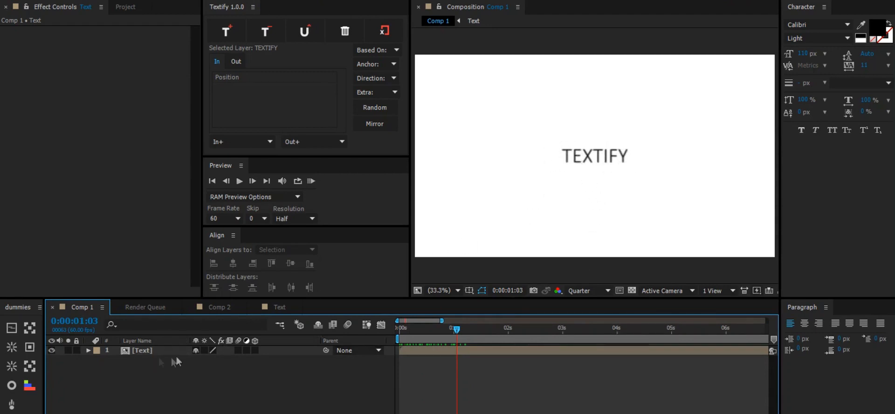
mouse_move(449, 333)
mouse_down()
mouse_move(386, 348)
mouse_move(442, 345)
mouse_up()
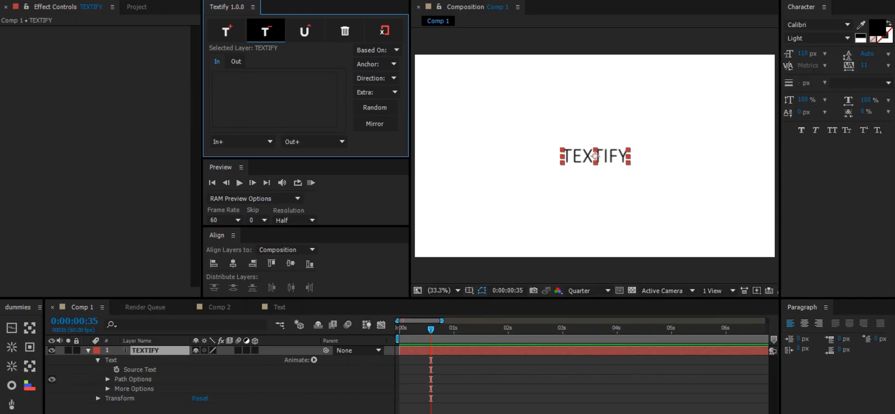
- Load the Textify controls onto the plain TEXTIFY layer
click(165, 352)
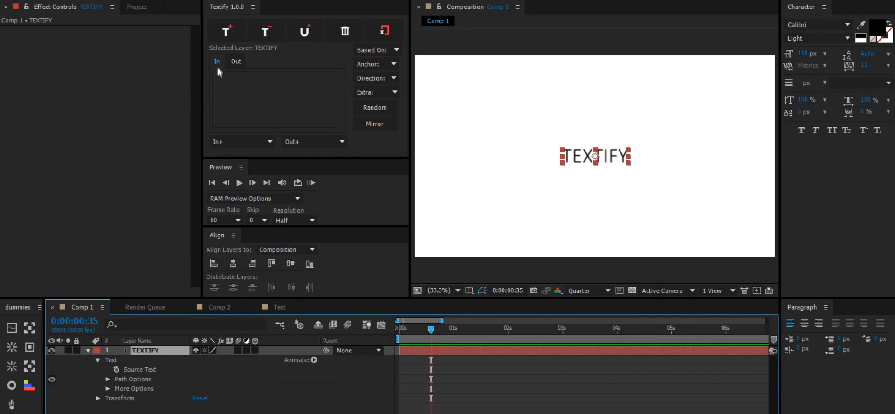
click(224, 36)
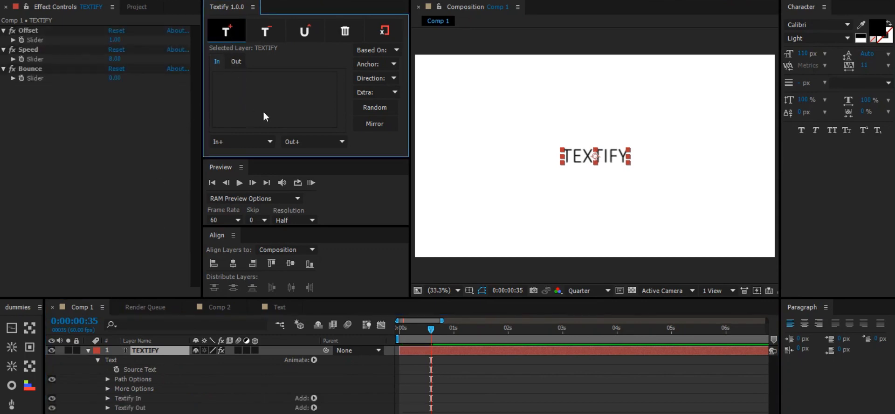
- Generate random In properties for the TEXTIFY layer, check the In and Out property lists, and scrub the entrance to 0:00:01:22
click(381, 107)
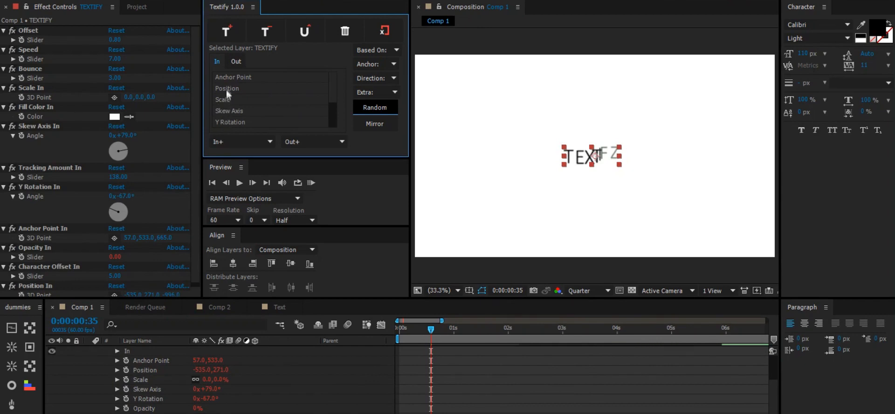
click(236, 61)
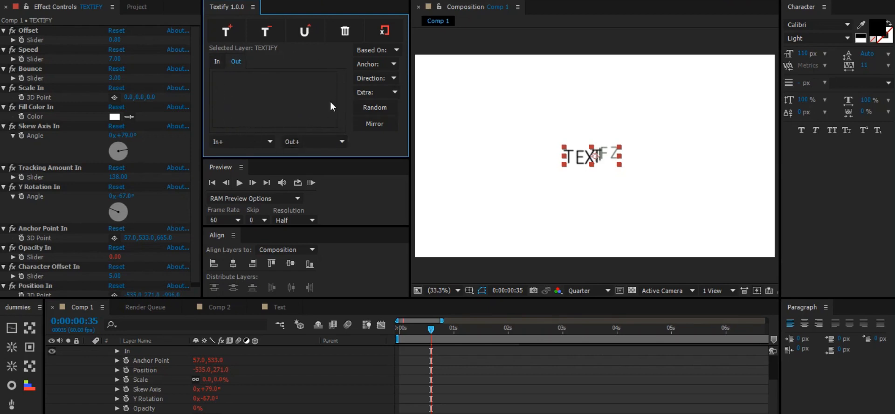
click(218, 62)
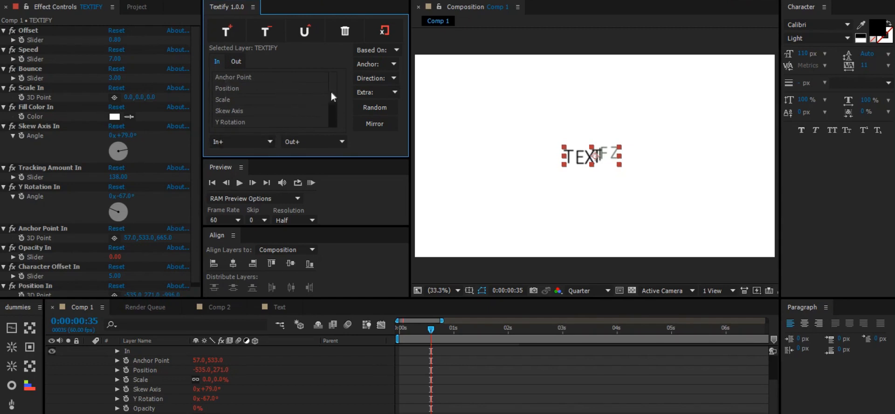
mouse_move(333, 88)
mouse_down()
mouse_move(333, 123)
mouse_move(337, 84)
mouse_up()
click(429, 368)
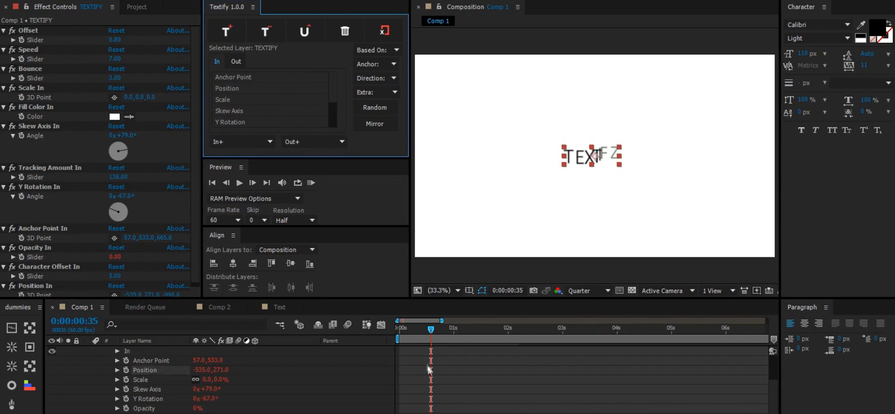
drag(402, 331, 473, 329)
click(424, 370)
- Randomize the TEXTIFY layer's In properties again and scrub the new entrance from the start to 0:00:01:20
scroll(223, 370, up, 1)
scroll(223, 370, up, 1)
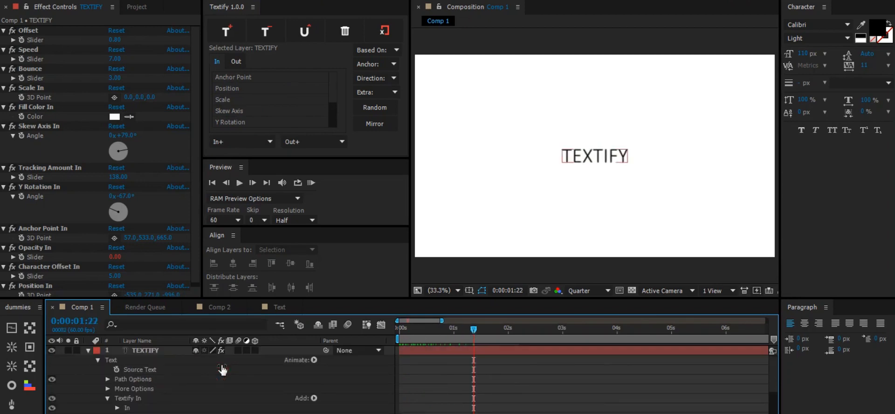
click(170, 350)
click(381, 112)
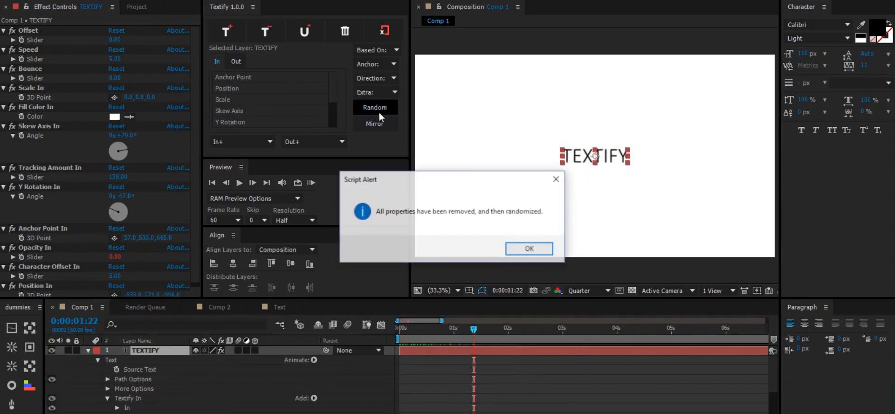
click(525, 248)
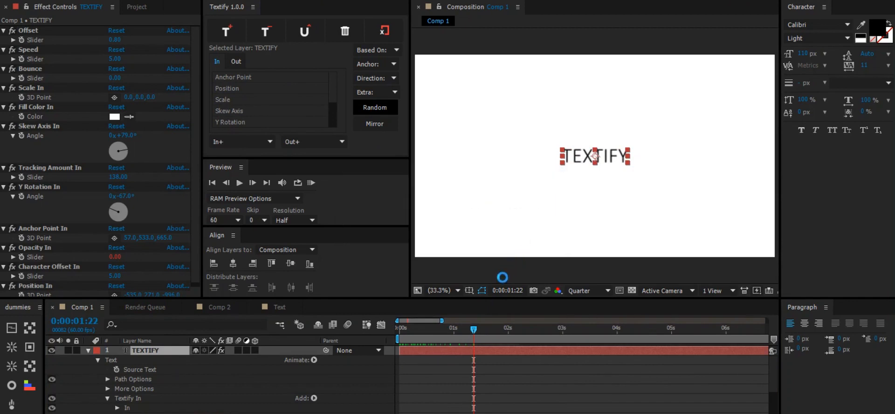
click(420, 354)
drag(402, 329, 472, 331)
- Replace the TEXTIFY layer's In properties with a third random set and scrub the entrance to 0:00:01:13
scroll(334, 380, up, 2)
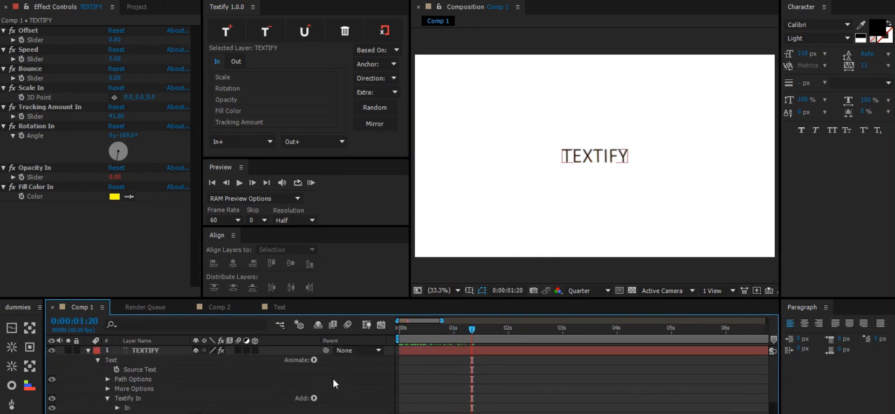
click(164, 341)
click(164, 350)
click(369, 110)
click(528, 248)
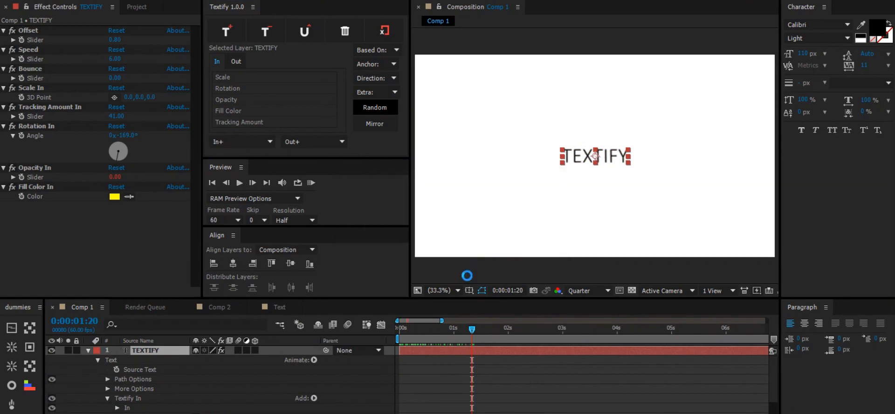
click(413, 348)
drag(402, 332, 465, 329)
- Generate another random In combination for the TEXTIFY layer, scrub it to 0:00:01:24, and scrub it again up to 0:00:00:41
scroll(206, 375, up, 3)
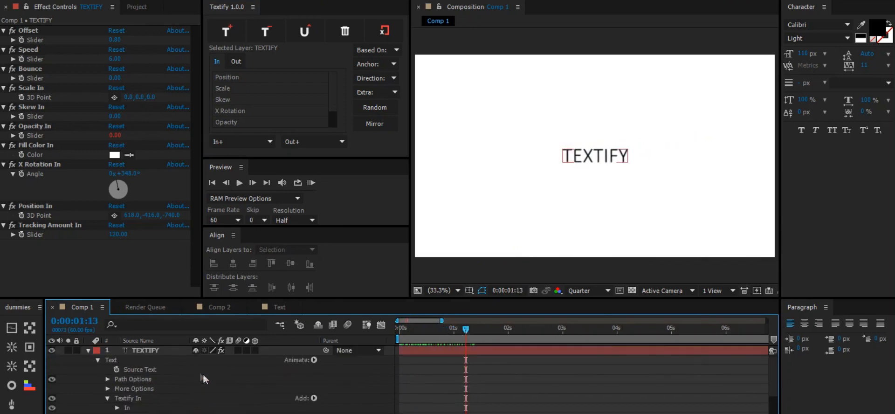
click(173, 352)
click(375, 107)
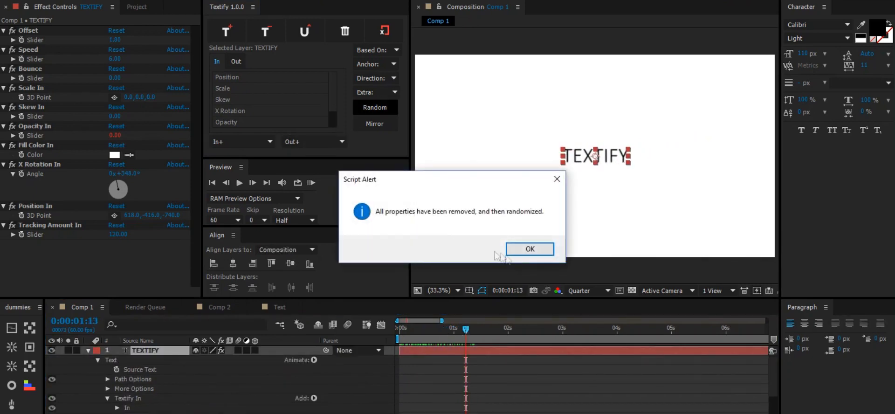
click(530, 249)
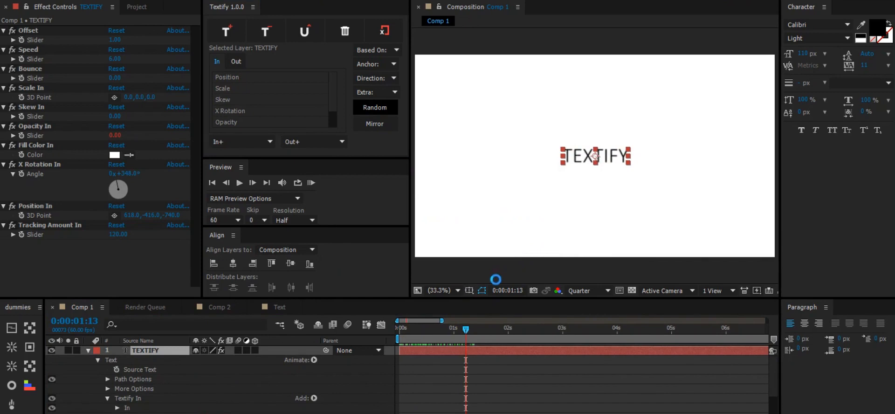
drag(402, 335, 475, 334)
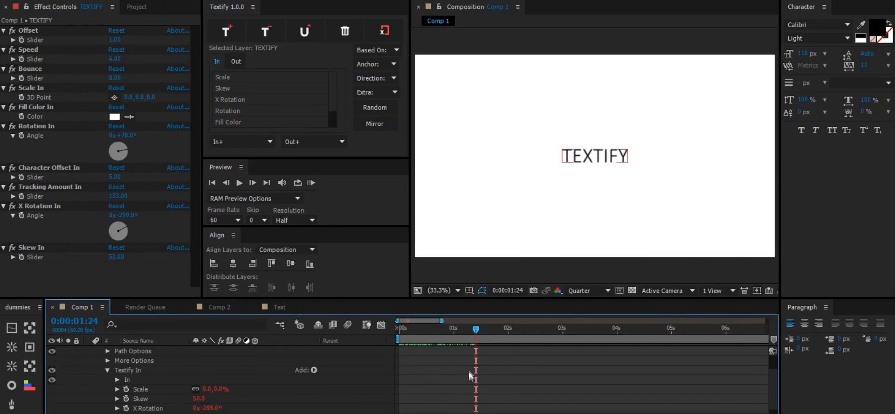
click(468, 371)
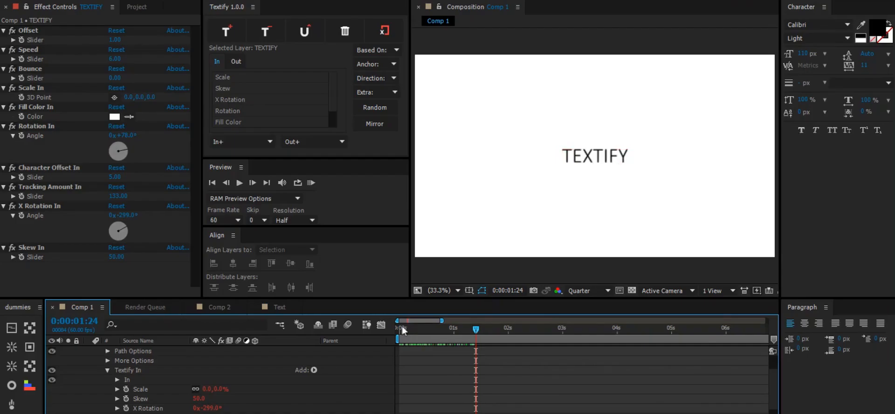
drag(402, 326, 437, 330)
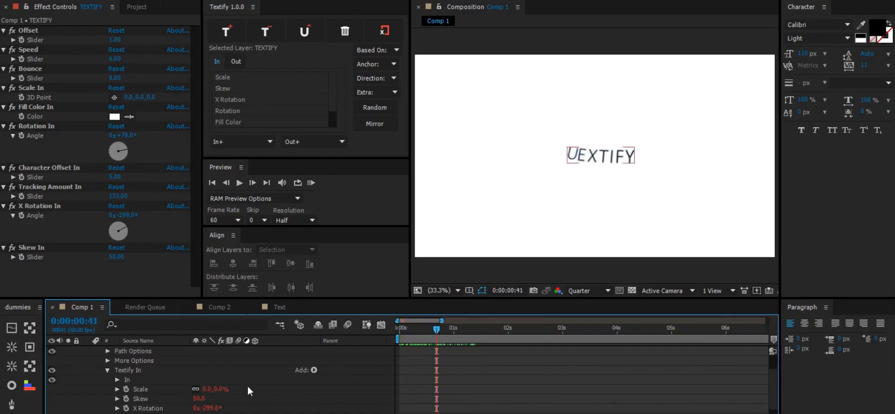
- Randomize the TEXTIFY layer's In properties once more and scrub the entrance to 0:00:01:01
scroll(187, 369, up, 3)
click(163, 353)
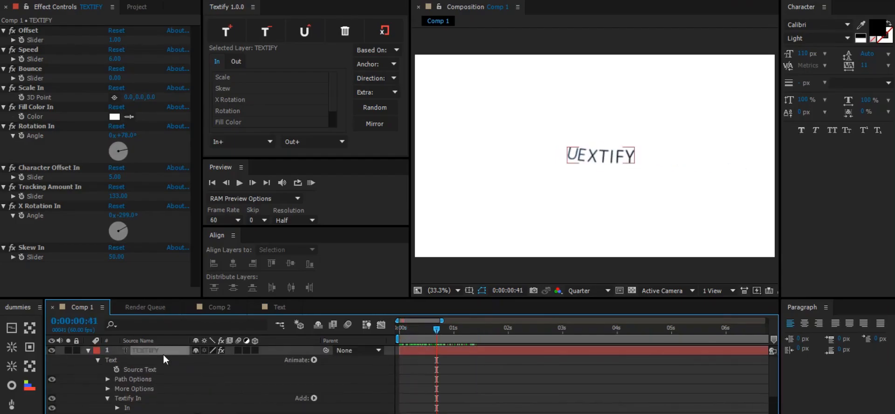
click(383, 107)
click(533, 248)
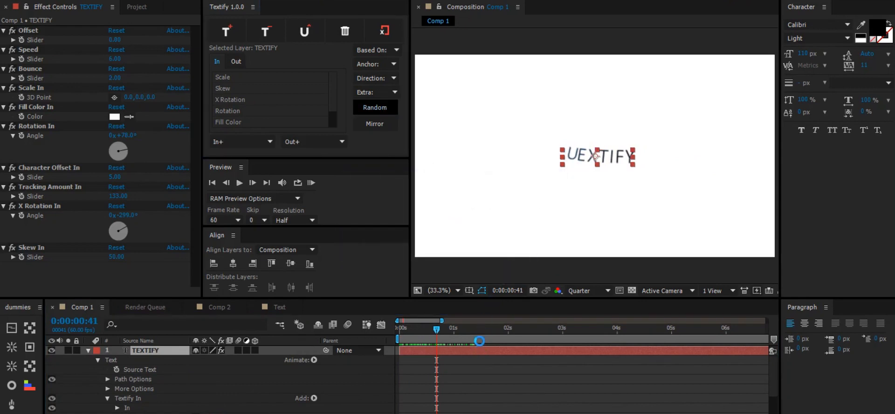
click(402, 331)
drag(401, 331, 454, 330)
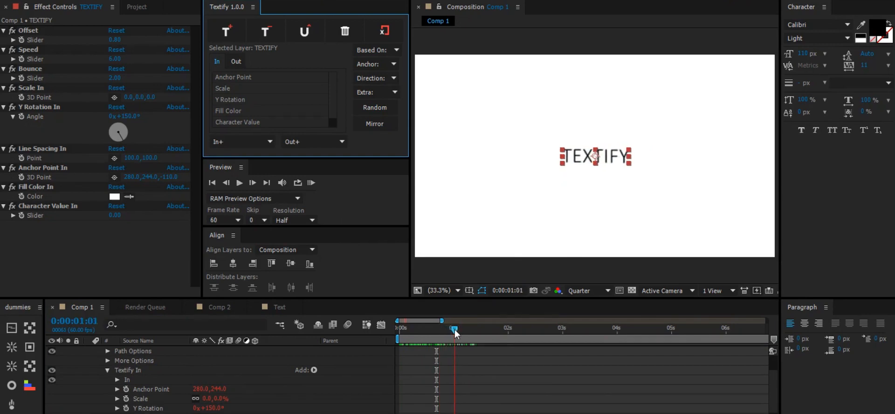
click(448, 360)
- Trim the end of the TEXTIFY layer to 0:00:03:05
scroll(450, 361, up, 3)
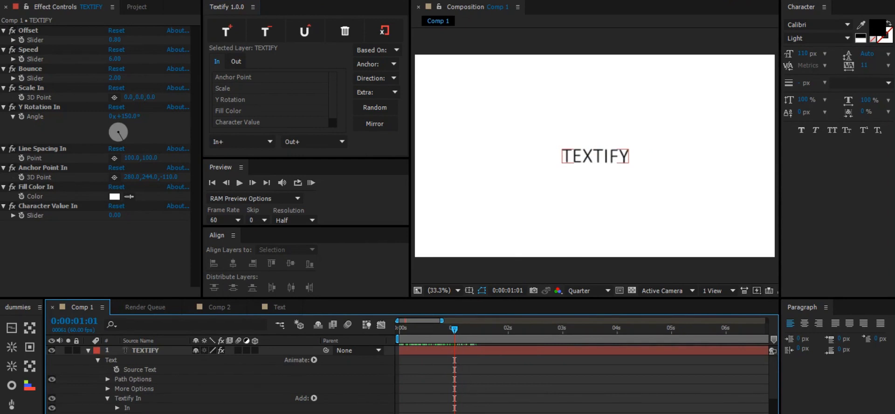
click(567, 339)
click(565, 347)
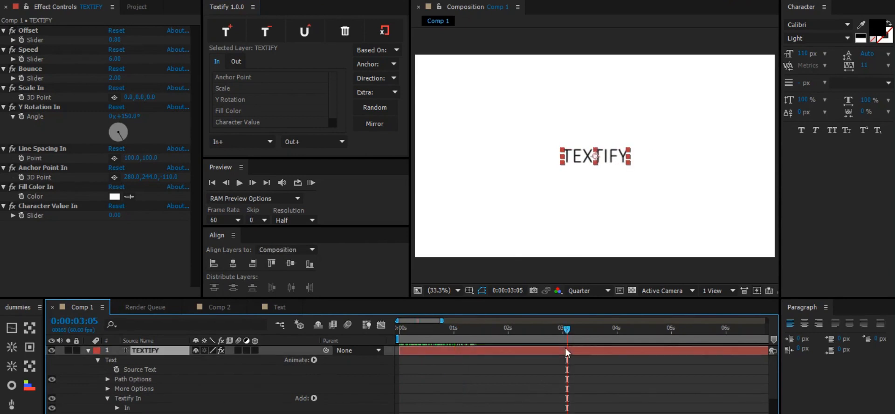
key(alt+bracketright)
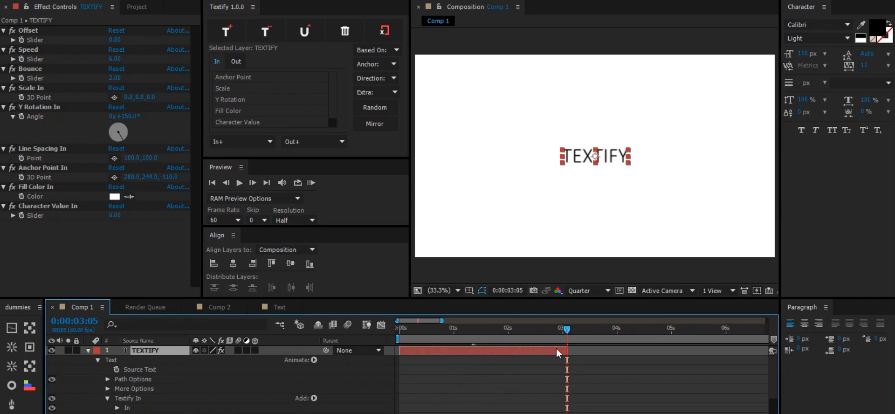
- Mirror the random In properties to the Out animation, check the Out list, and return the playhead to the start of Comp 1
click(375, 125)
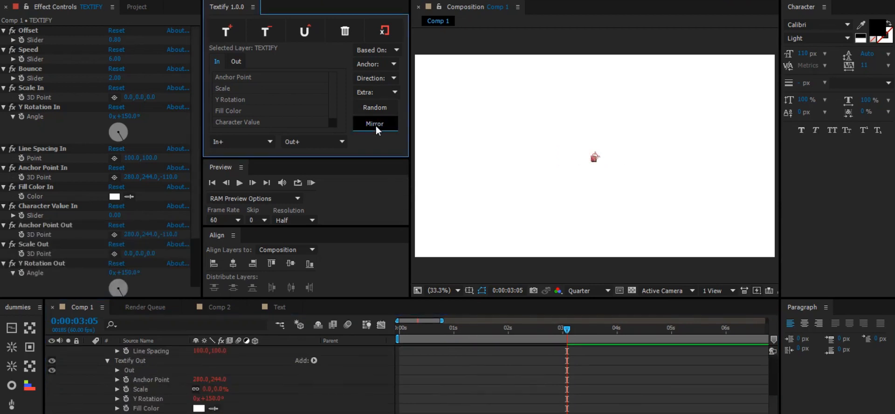
click(472, 384)
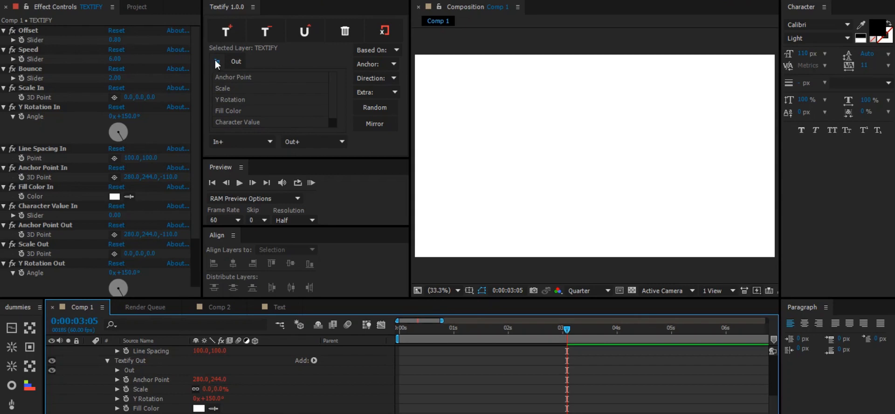
click(330, 90)
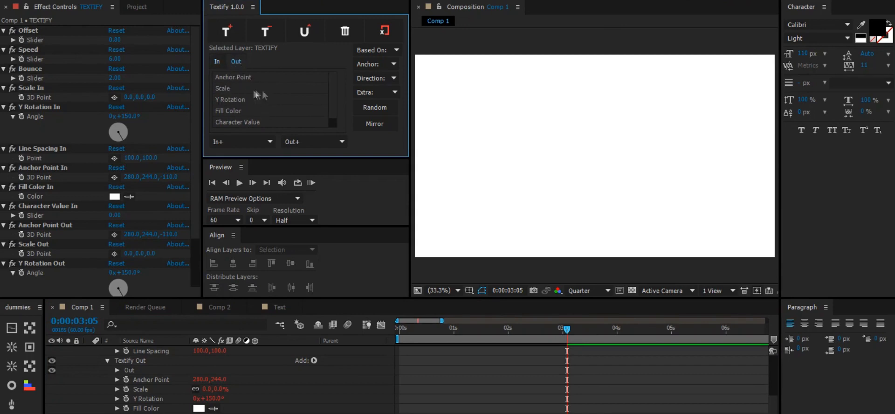
click(446, 375)
scroll(445, 375, up, 3)
scroll(445, 376, up, 3)
mouse_move(400, 330)
mouse_down()
mouse_move(587, 341)
mouse_move(392, 331)
mouse_up()
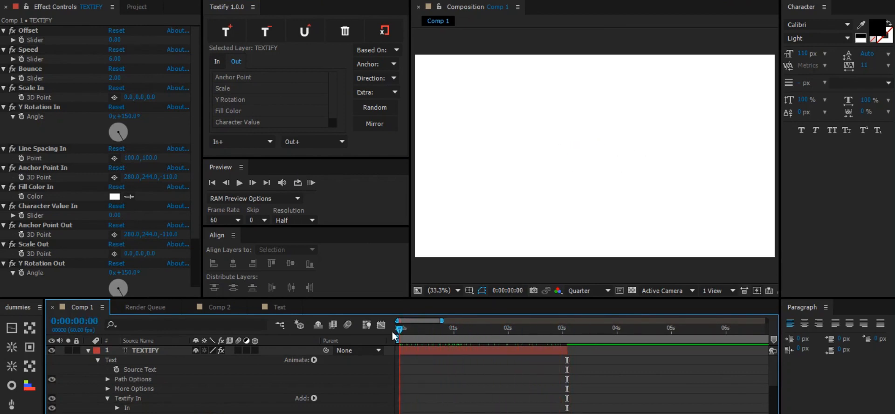
click(373, 125)
click(217, 62)
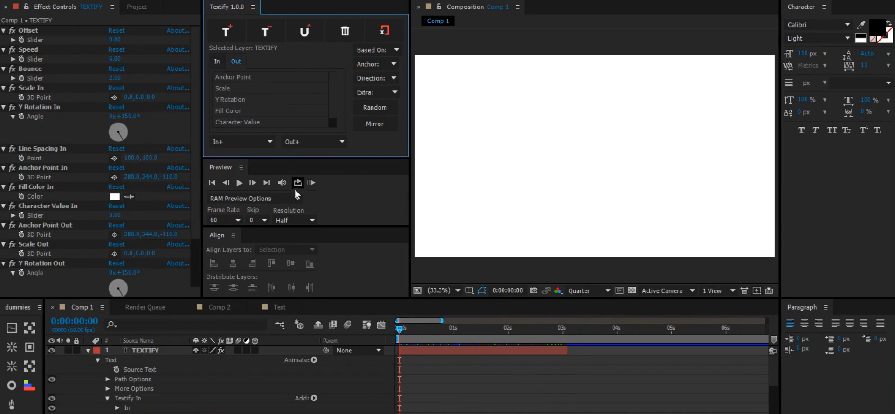
drag(400, 340, 264, 343)
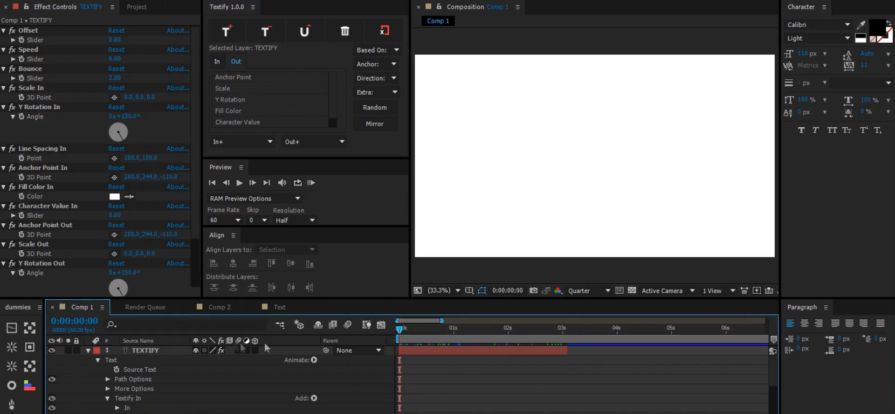
- Remove the Textify animation from the TEXTIFY layer and load fresh Textify controls onto it
click(161, 350)
click(265, 31)
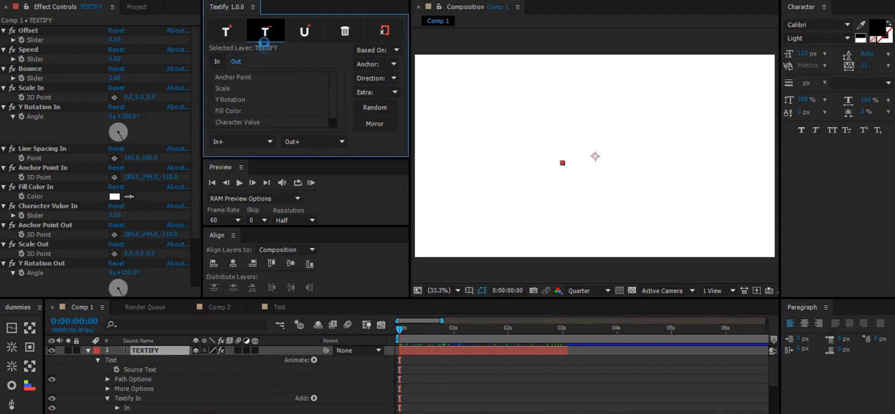
click(230, 32)
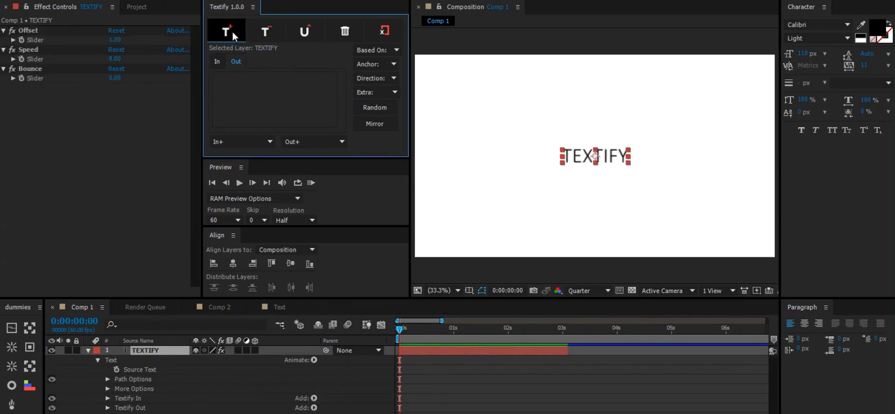
- Generate random Out properties for the TEXTIFY layer and scrub through its start and exit
click(385, 109)
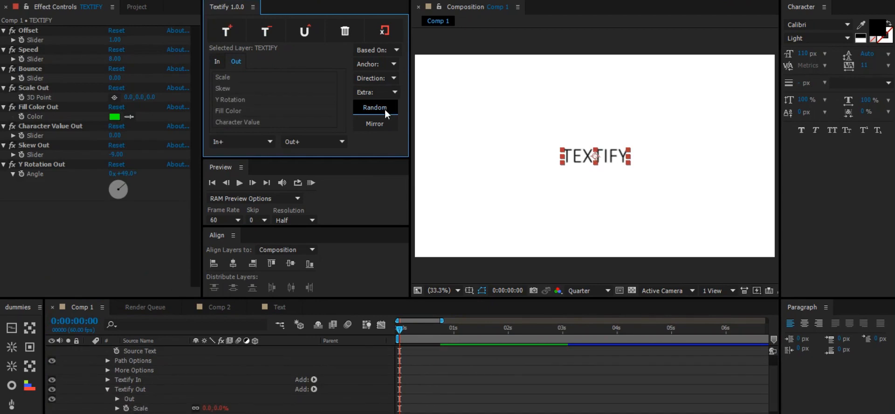
click(455, 354)
drag(402, 330, 459, 332)
scroll(432, 369, up, 2)
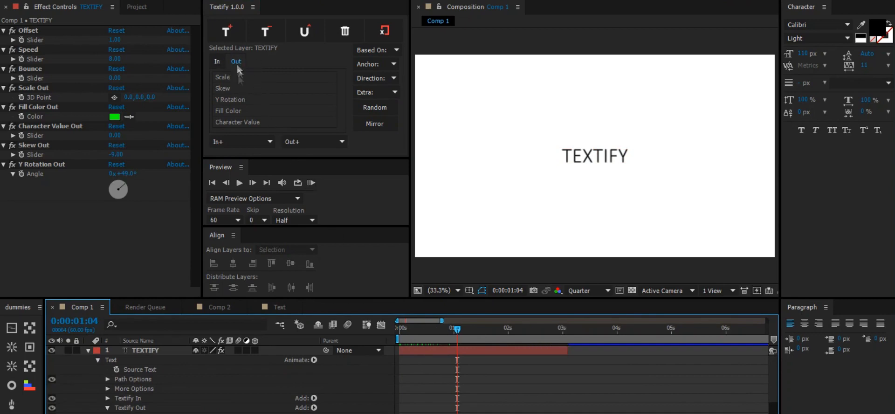
drag(527, 329, 509, 338)
- Mirror the TEXTIFY layer's random Out properties to the In animation and scrub back to the start of Comp 1
click(141, 351)
click(235, 63)
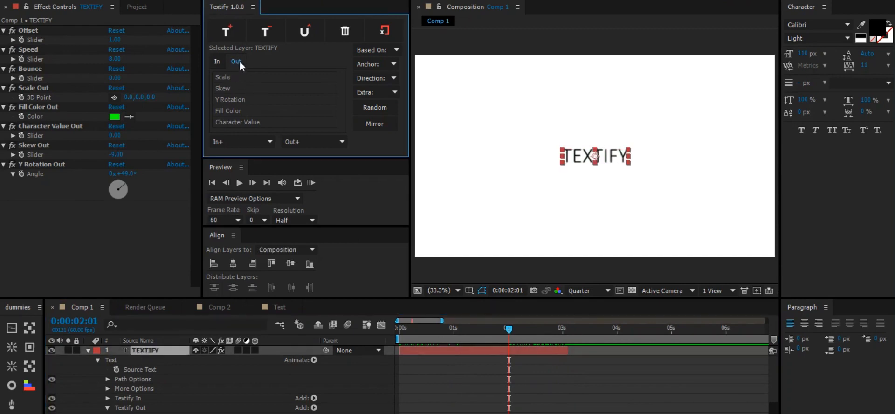
click(376, 123)
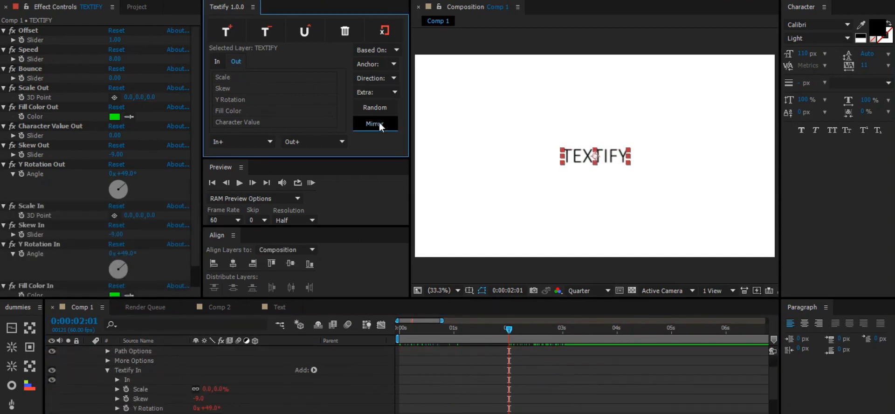
click(468, 373)
drag(402, 331, 371, 345)
- Delete the TEXTIFY layer from Comp 1
scroll(196, 368, up, 3)
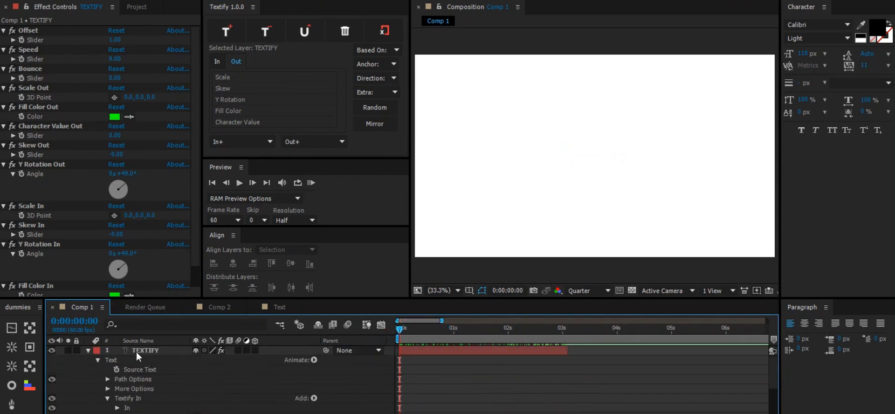
click(136, 352)
key(Delete)
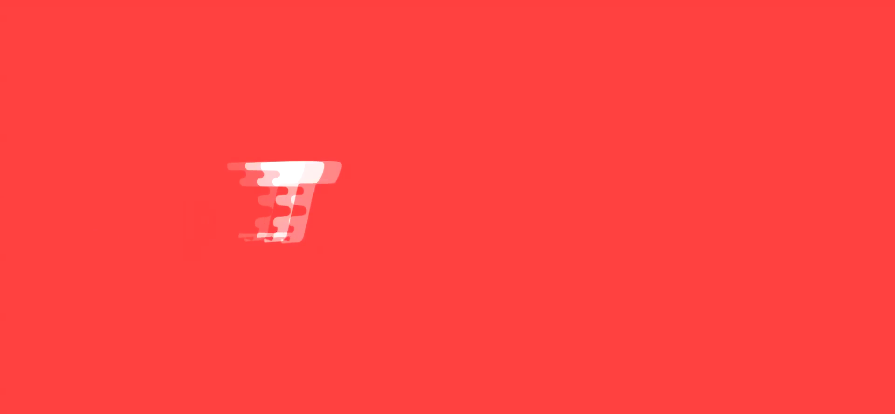